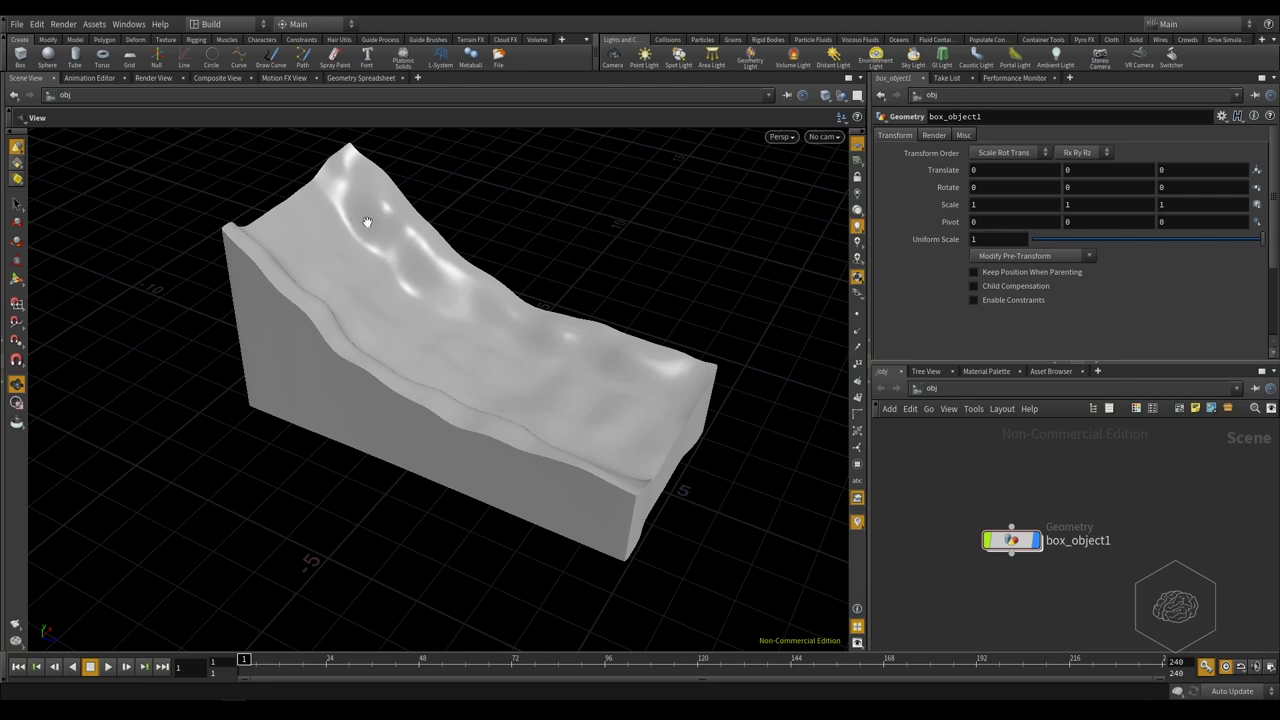
# Dive into box_object1 to see the node network that builds the river terrain
pyautogui.doubleClick(1011, 540)
pyautogui.scroll(-3, 1145, 473)
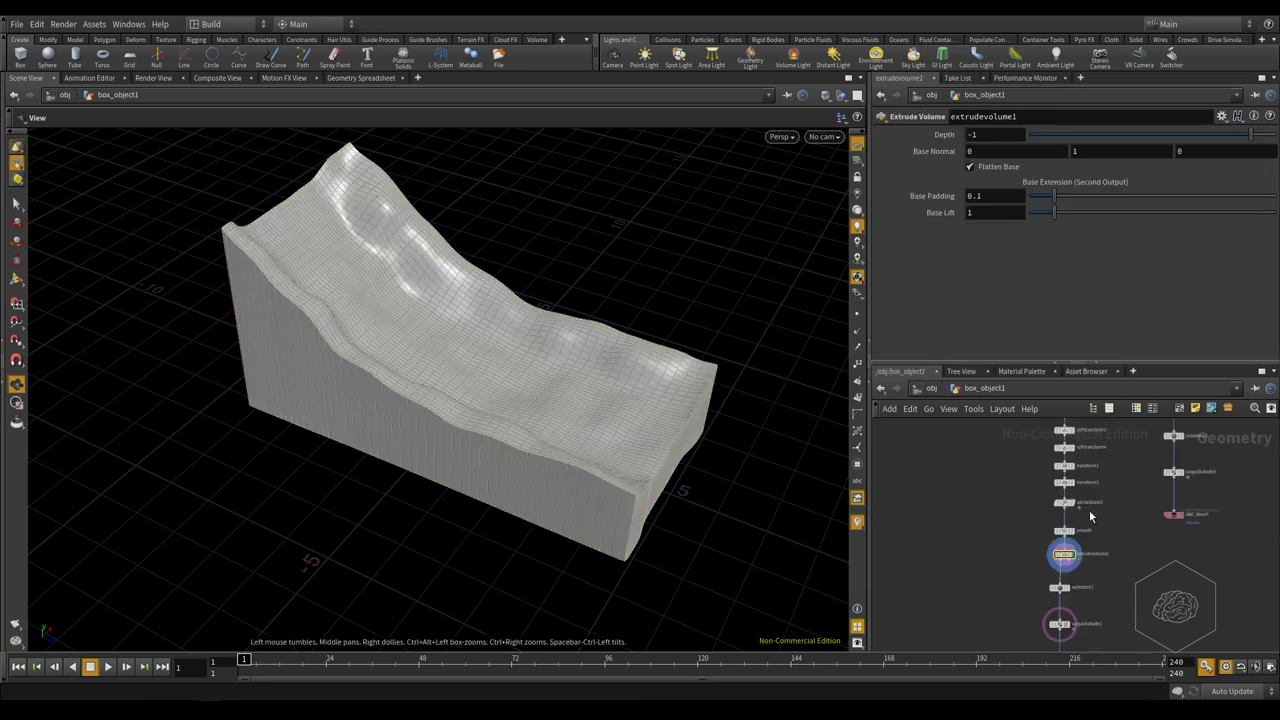
pyautogui.scroll(3, 1052, 507)
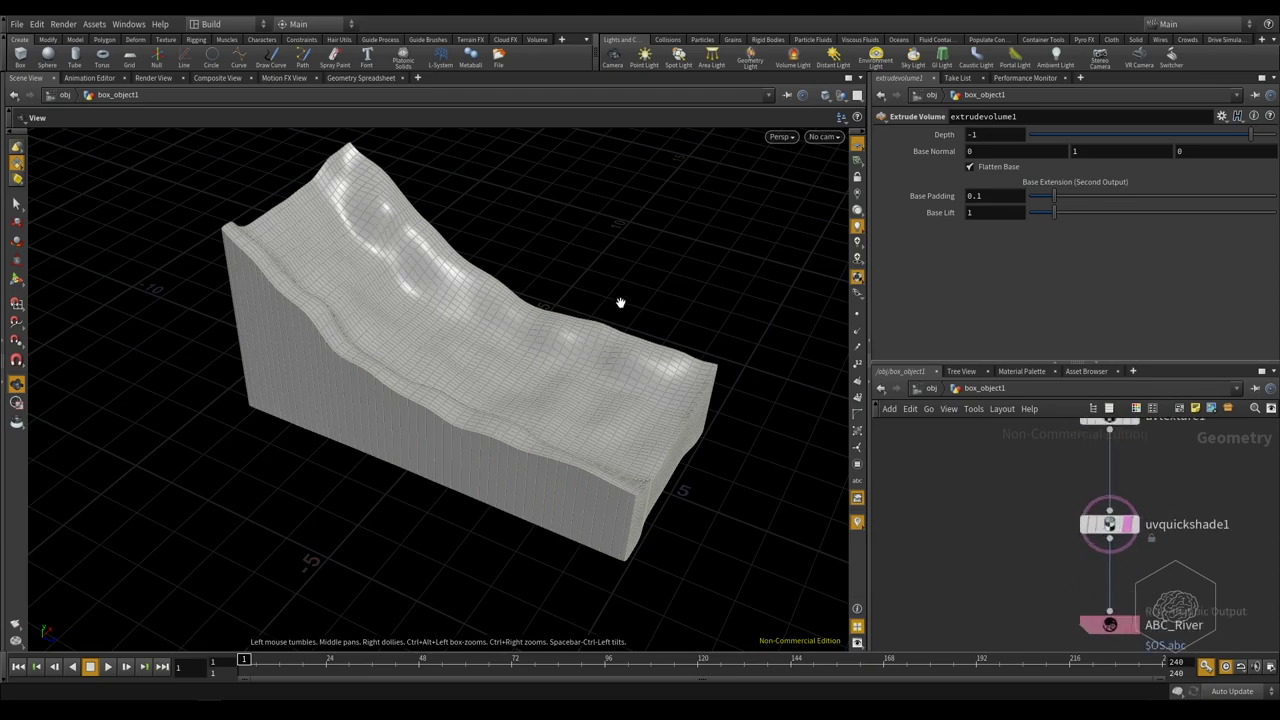
# Orbit the viewport around the extruded river terrain block from several angles
pyautogui.moveTo(621, 302)
pyautogui.mouseDown()
pyautogui.moveTo(586, 289)
pyautogui.moveTo(551, 234)
pyautogui.moveTo(560, 223)
pyautogui.moveTo(646, 229)
pyautogui.moveTo(617, 234)
pyautogui.moveTo(500, 194)
pyautogui.mouseUp()
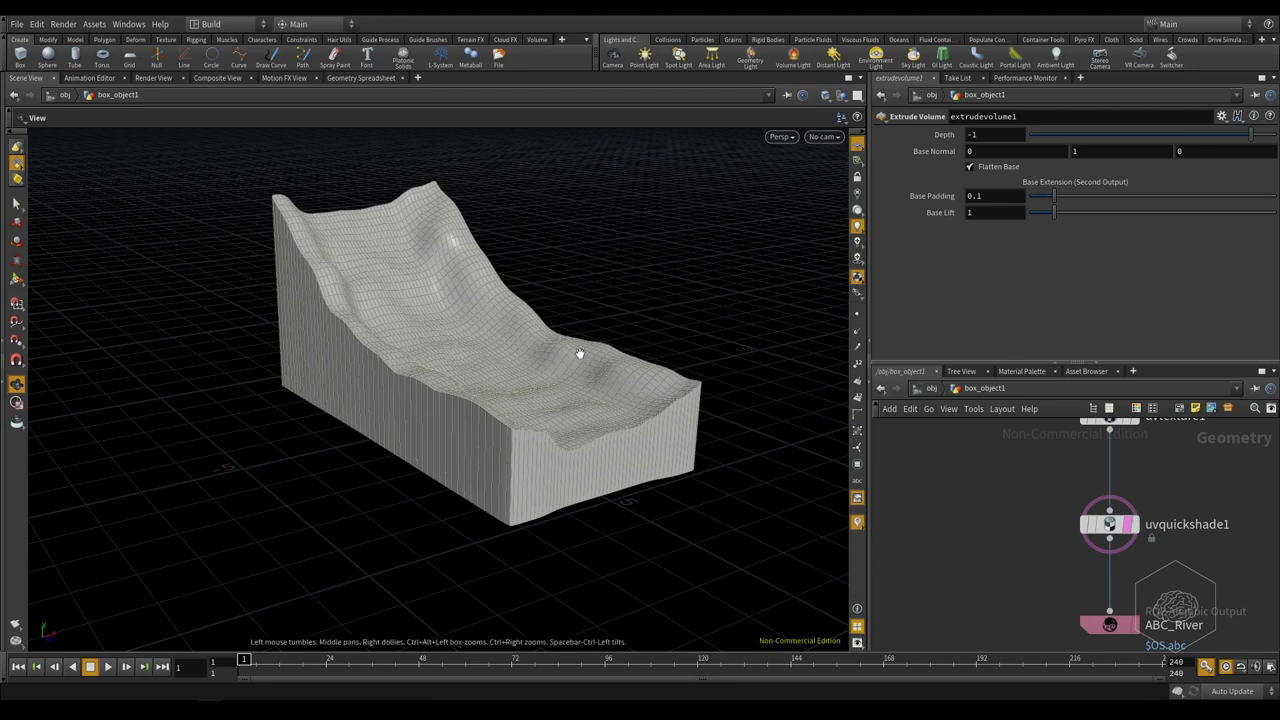
pyautogui.moveTo(578, 350)
pyautogui.mouseDown()
pyautogui.moveTo(553, 380)
pyautogui.moveTo(443, 420)
pyautogui.mouseUp()
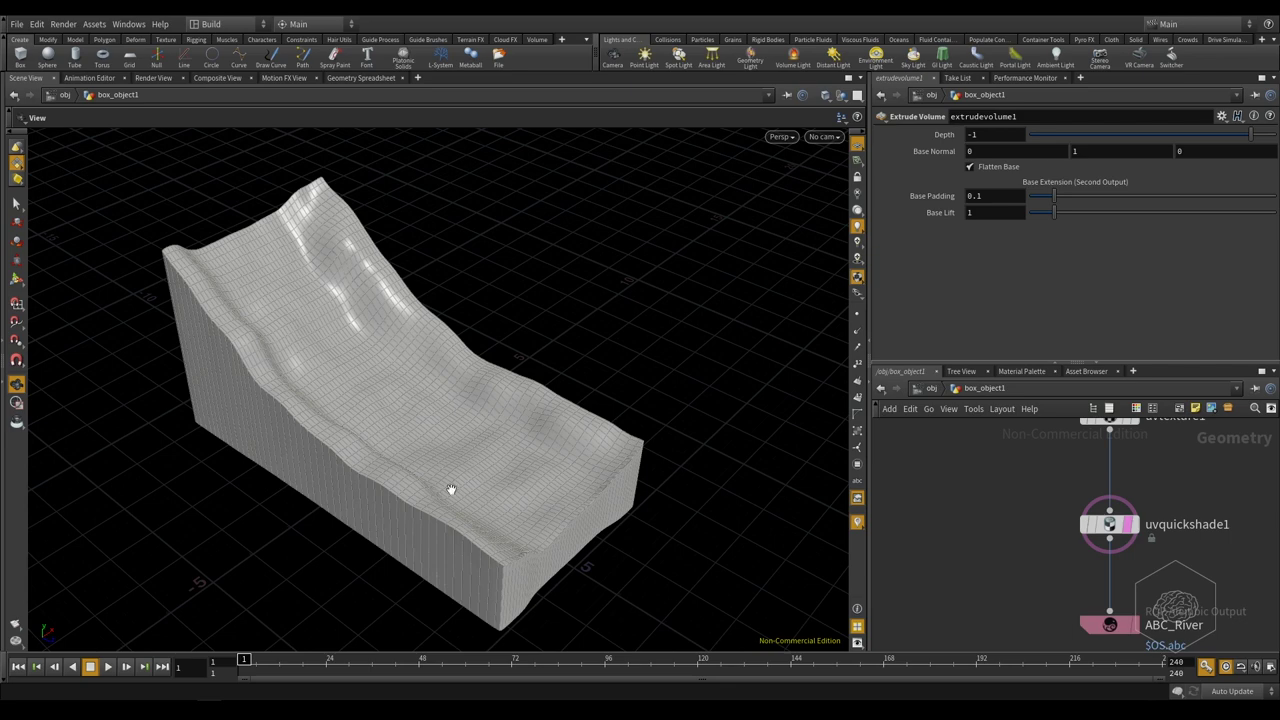
pyautogui.moveTo(760, 420)
pyautogui.mouseDown()
pyautogui.moveTo(654, 337)
pyautogui.moveTo(540, 323)
pyautogui.mouseUp()
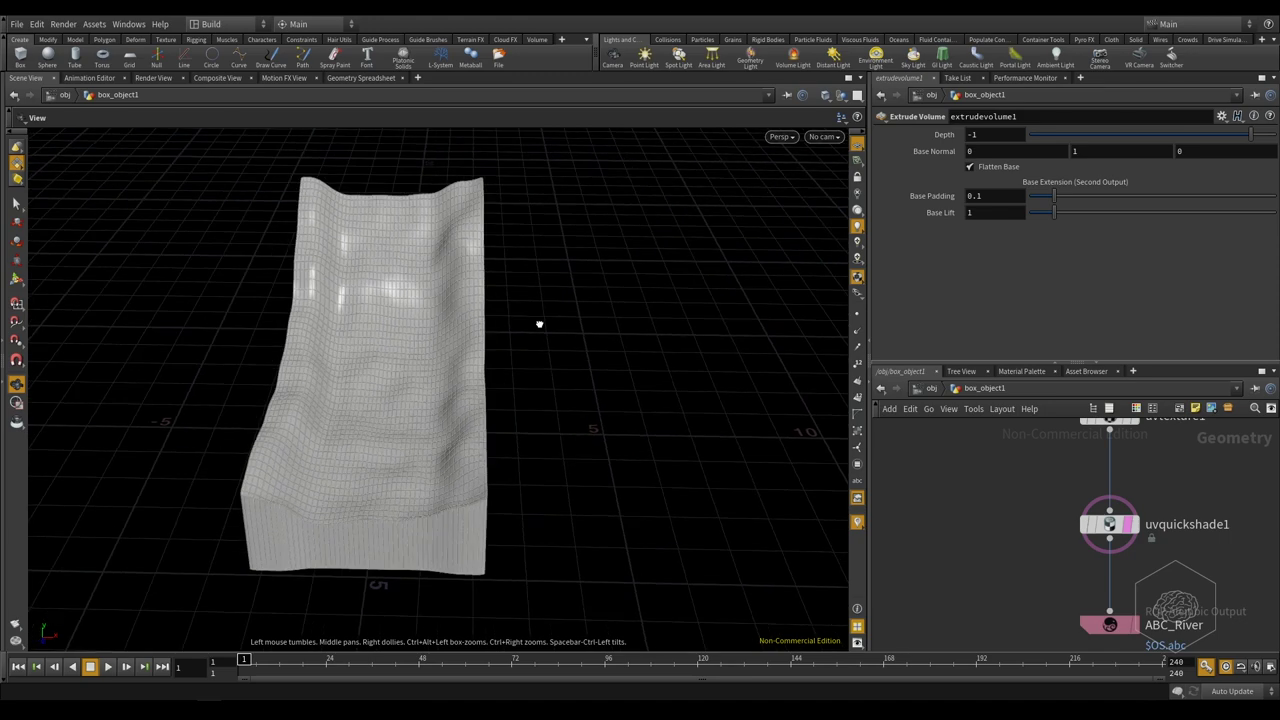
pyautogui.moveTo(517, 391)
pyautogui.mouseDown()
pyautogui.moveTo(369, 423)
pyautogui.moveTo(490, 432)
pyautogui.moveTo(517, 417)
pyautogui.moveTo(512, 405)
pyautogui.mouseUp()
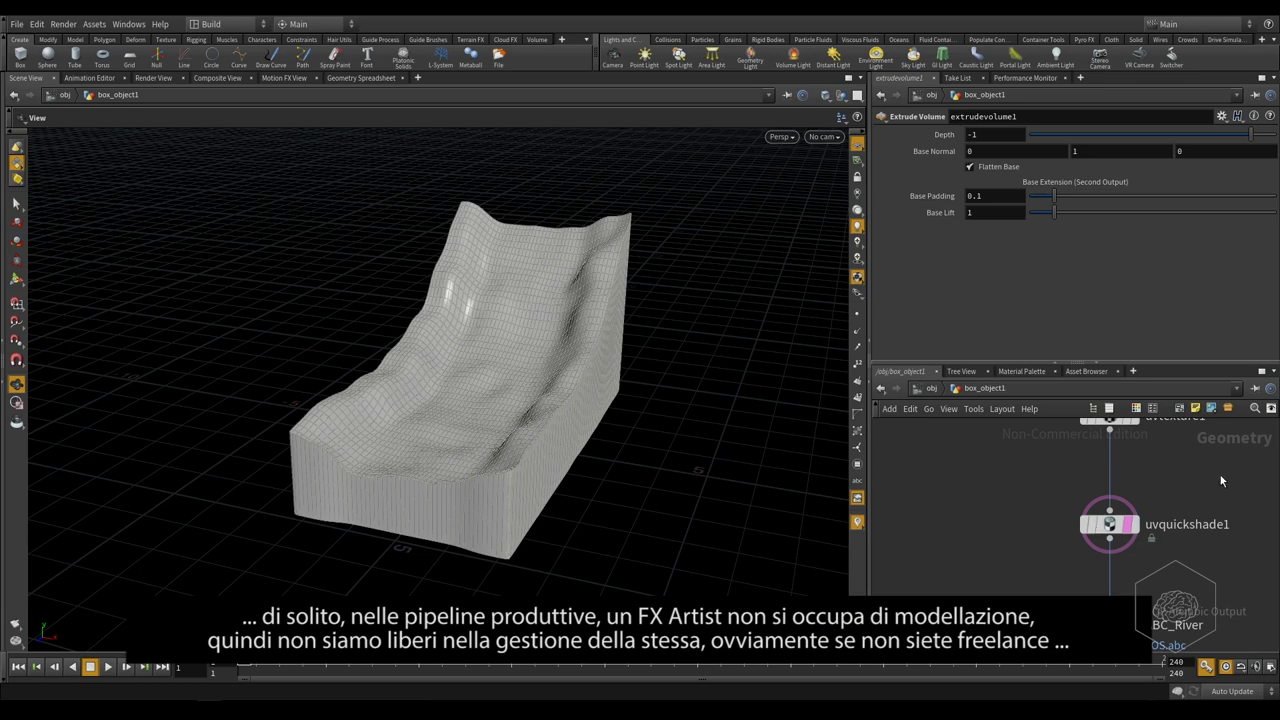
pyautogui.scroll(-3, 1180, 500)
pyautogui.scroll(-3, 1028, 585)
pyautogui.scroll(-1, 1037, 558)
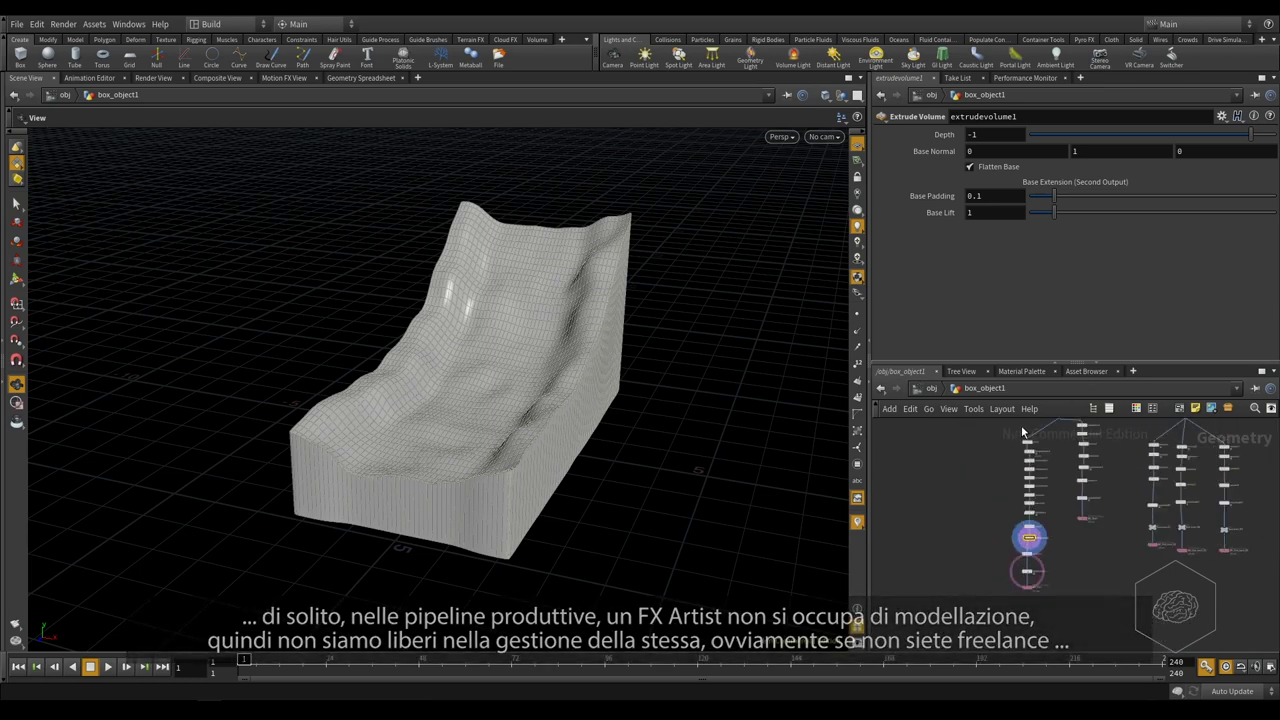
pyautogui.moveTo(528, 400); pyautogui.dragTo(460, 435)
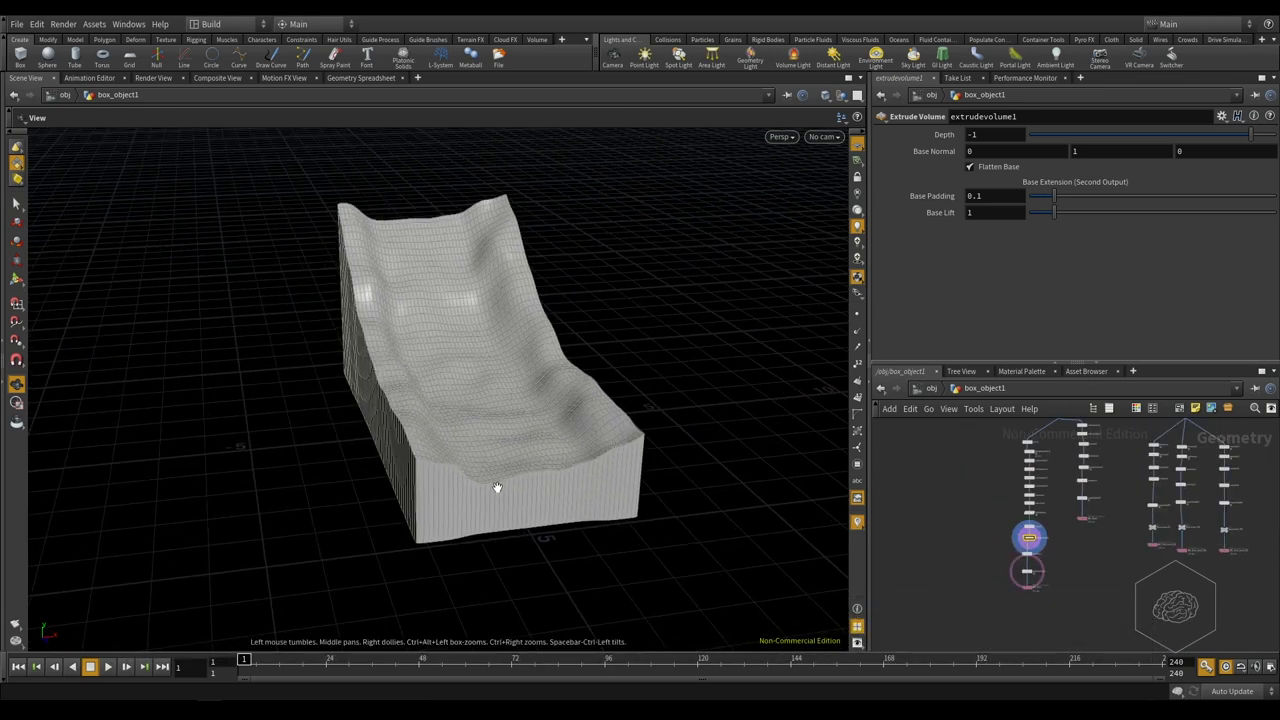
pyautogui.moveTo(497, 486)
pyautogui.mouseDown()
pyautogui.moveTo(616, 425)
pyautogui.moveTo(751, 454)
pyautogui.mouseUp()
pyautogui.moveTo(306, 251)
pyautogui.mouseDown()
pyautogui.moveTo(270, 427)
pyautogui.moveTo(191, 457)
pyautogui.moveTo(357, 380)
pyautogui.moveTo(335, 298)
pyautogui.mouseUp()
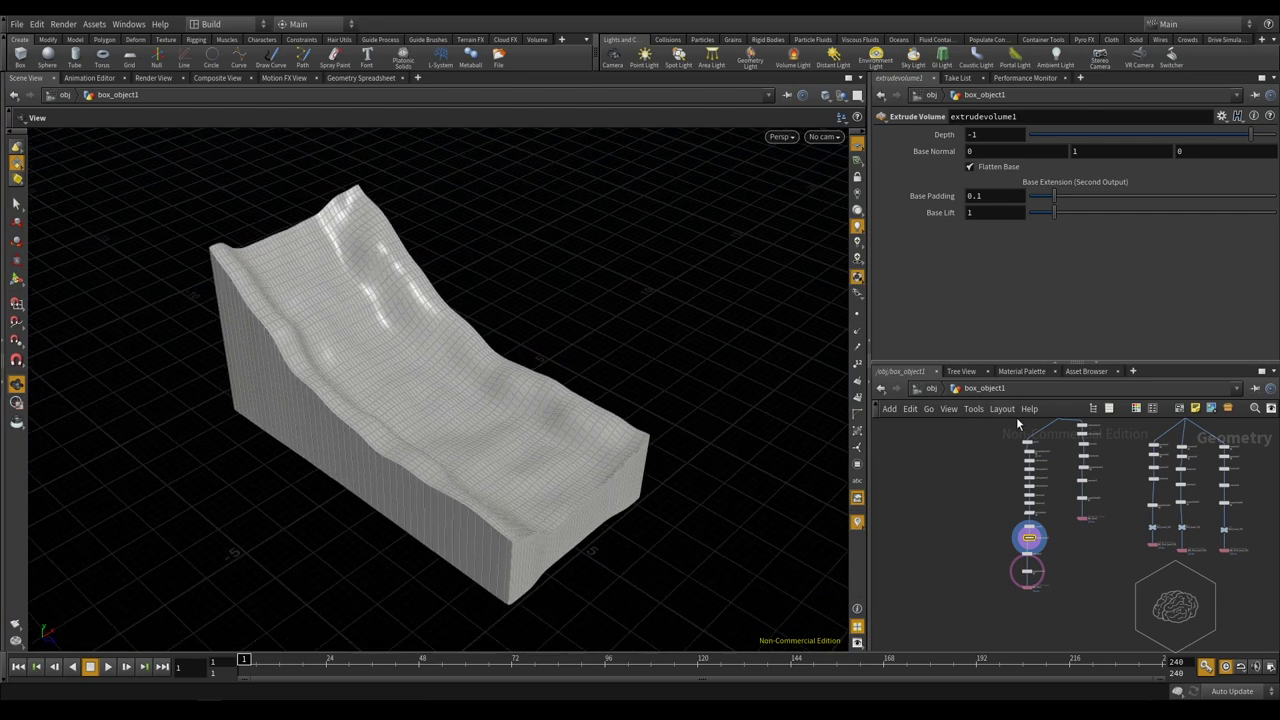
# Set the display flag on extrudevolume2 and orbit around the resulting beach terrain block
pyautogui.scroll(2, 1000, 440)
pyautogui.scroll(3, 995, 450)
pyautogui.scroll(2, 995, 456)
pyautogui.moveTo(995, 456); pyautogui.dragTo(1000, 250, button='middle')
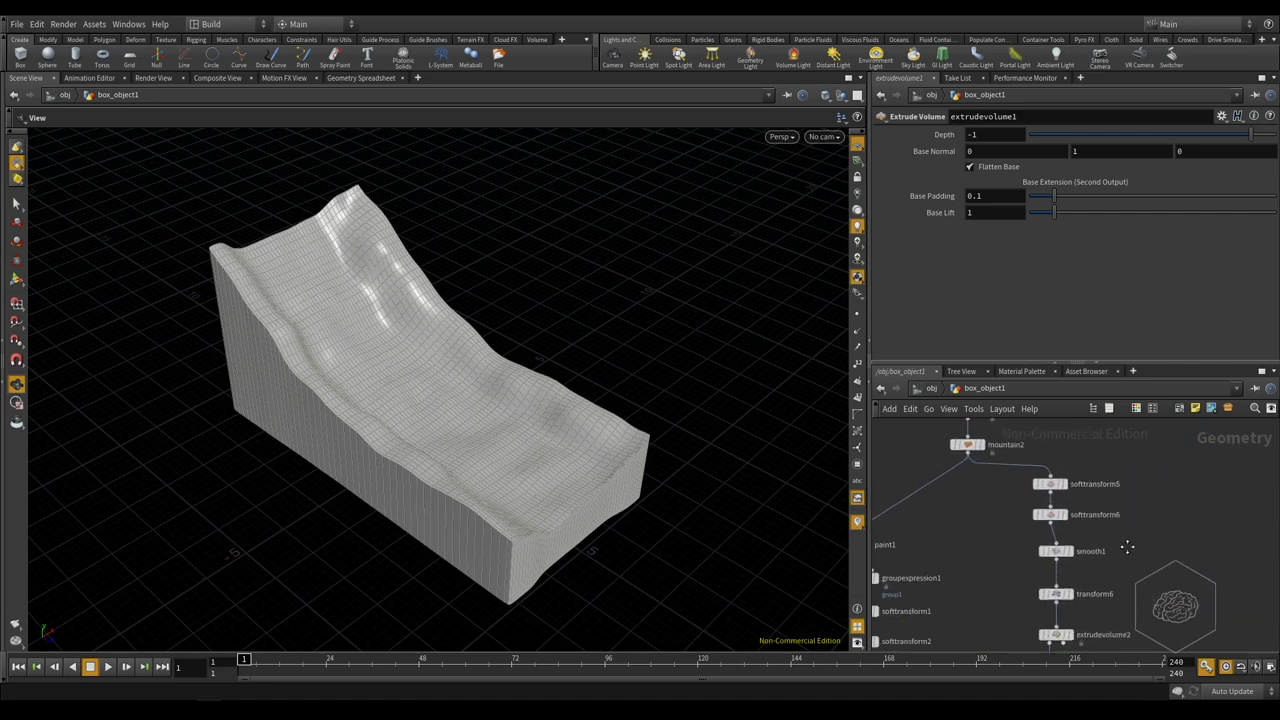
pyautogui.moveTo(1120, 620); pyautogui.dragTo(1120, 430, button='middle')
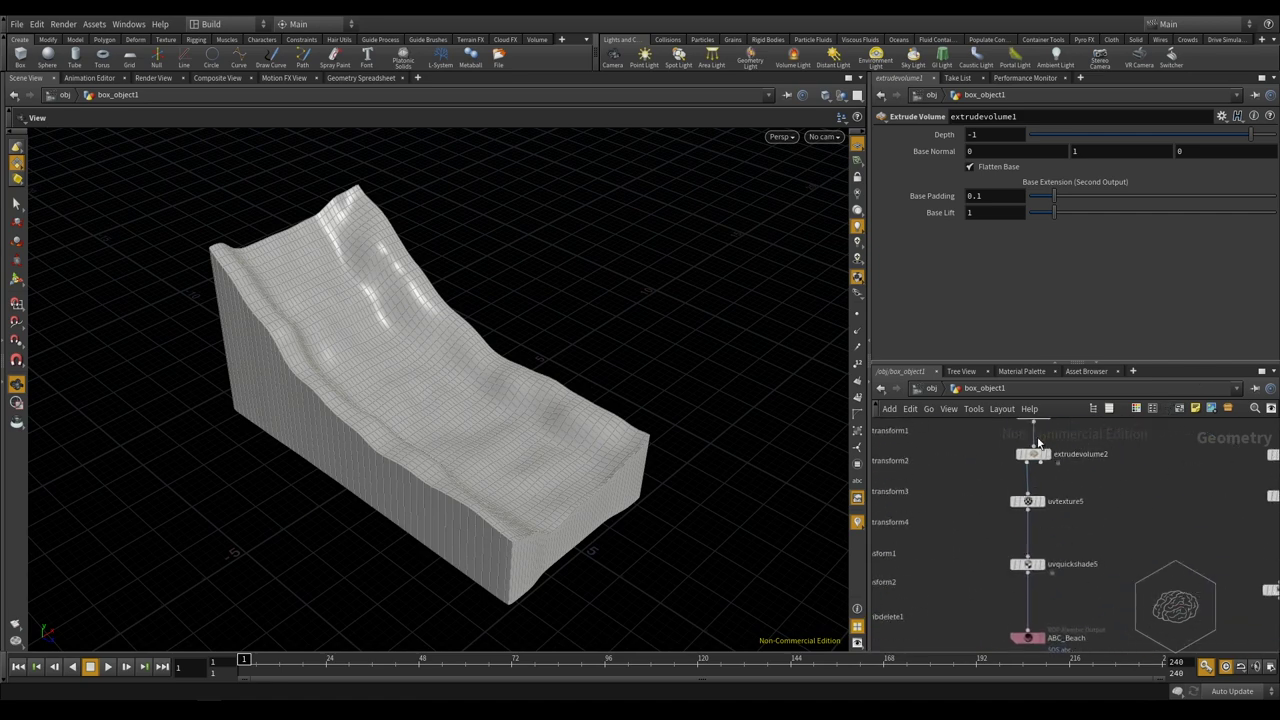
pyautogui.click(1044, 460)
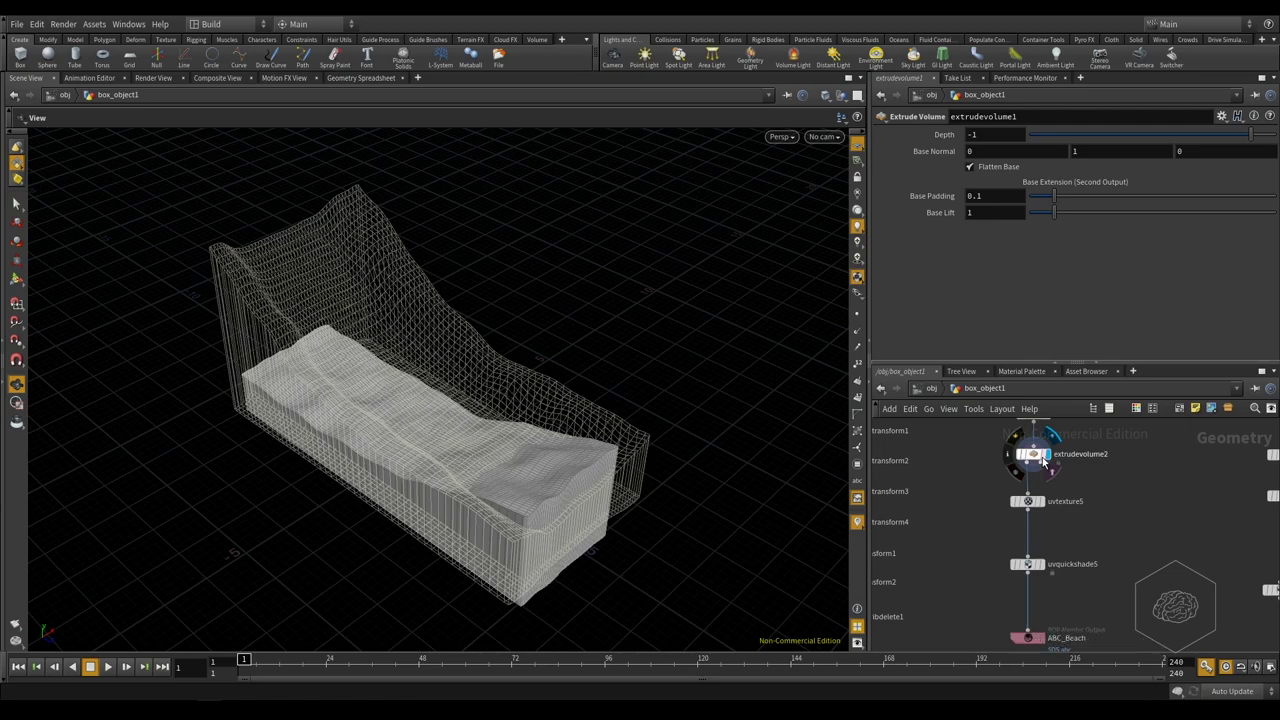
pyautogui.moveTo(463, 503)
pyautogui.mouseDown()
pyautogui.moveTo(480, 517)
pyautogui.moveTo(608, 474)
pyautogui.moveTo(702, 461)
pyautogui.moveTo(523, 497)
pyautogui.moveTo(508, 479)
pyautogui.mouseUp()
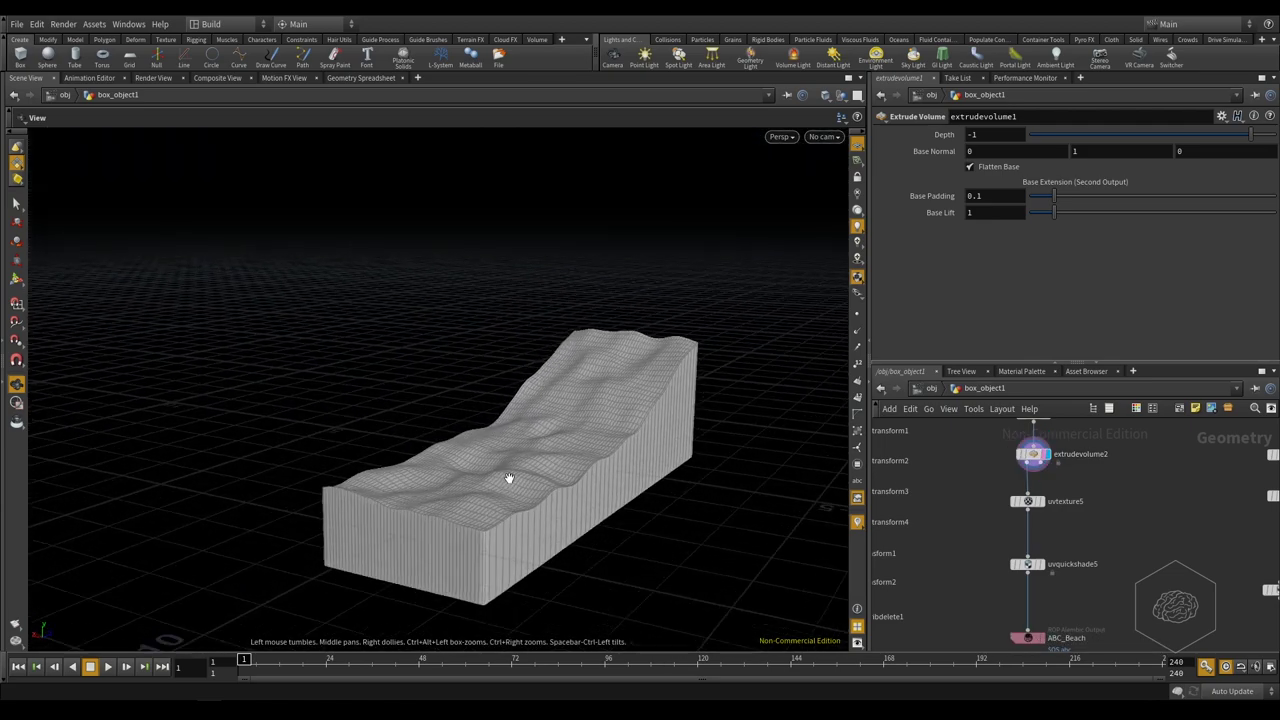
pyautogui.scroll(2, 508, 479)
pyautogui.moveTo(457, 486); pyautogui.dragTo(363, 405, button='middle')
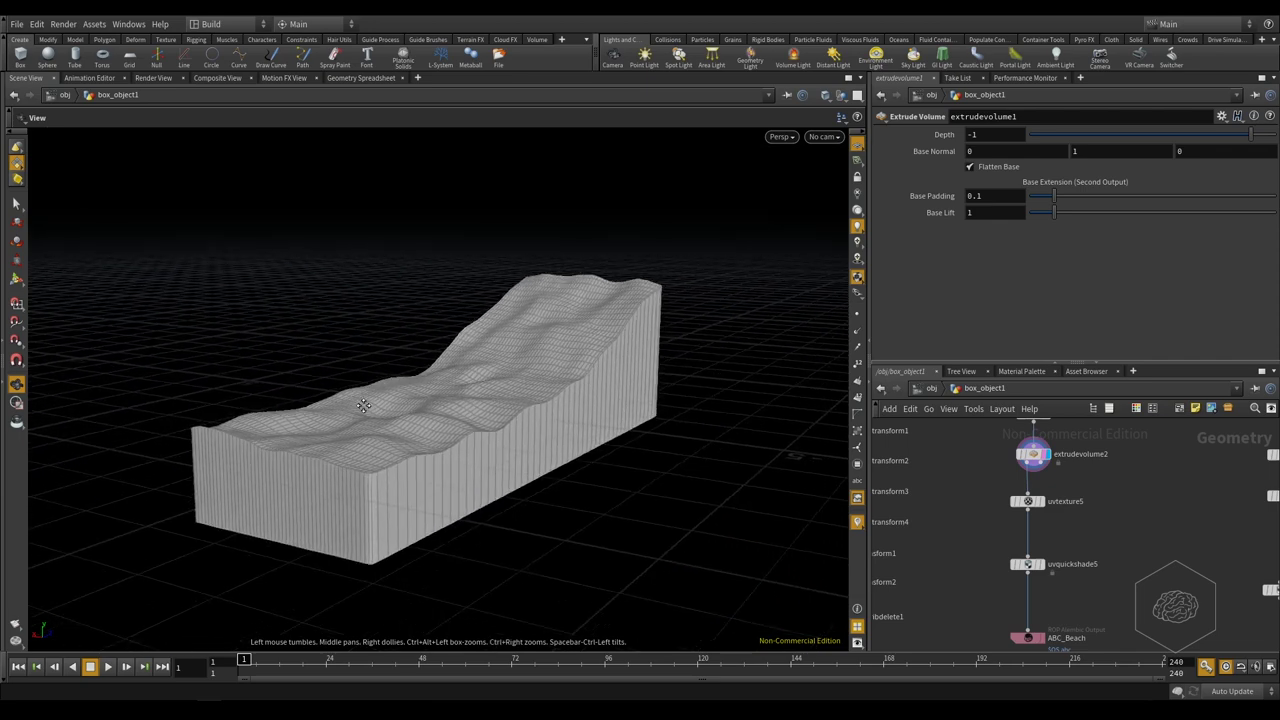
pyautogui.moveTo(471, 429); pyautogui.dragTo(674, 369)
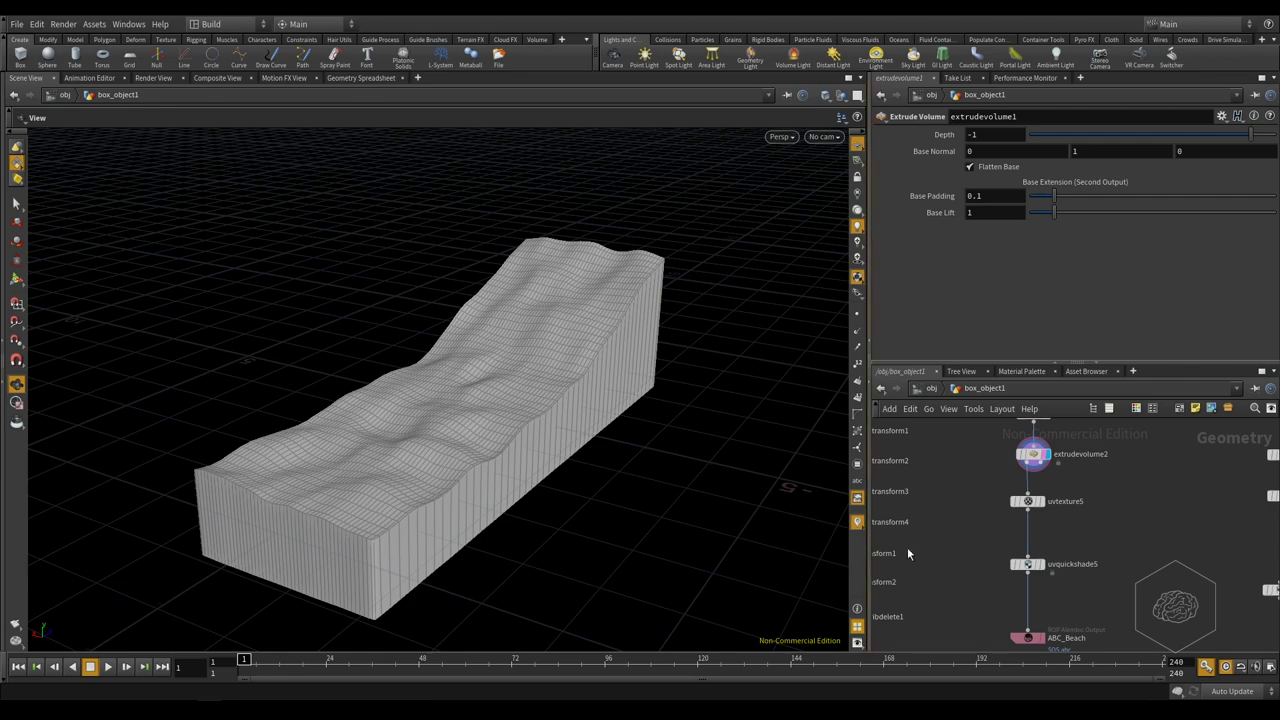
# Display the rocks produced by transform5, transform4 and transform3 in turn
pyautogui.moveTo(1000, 486); pyautogui.dragTo(1034, 539, button='middle')
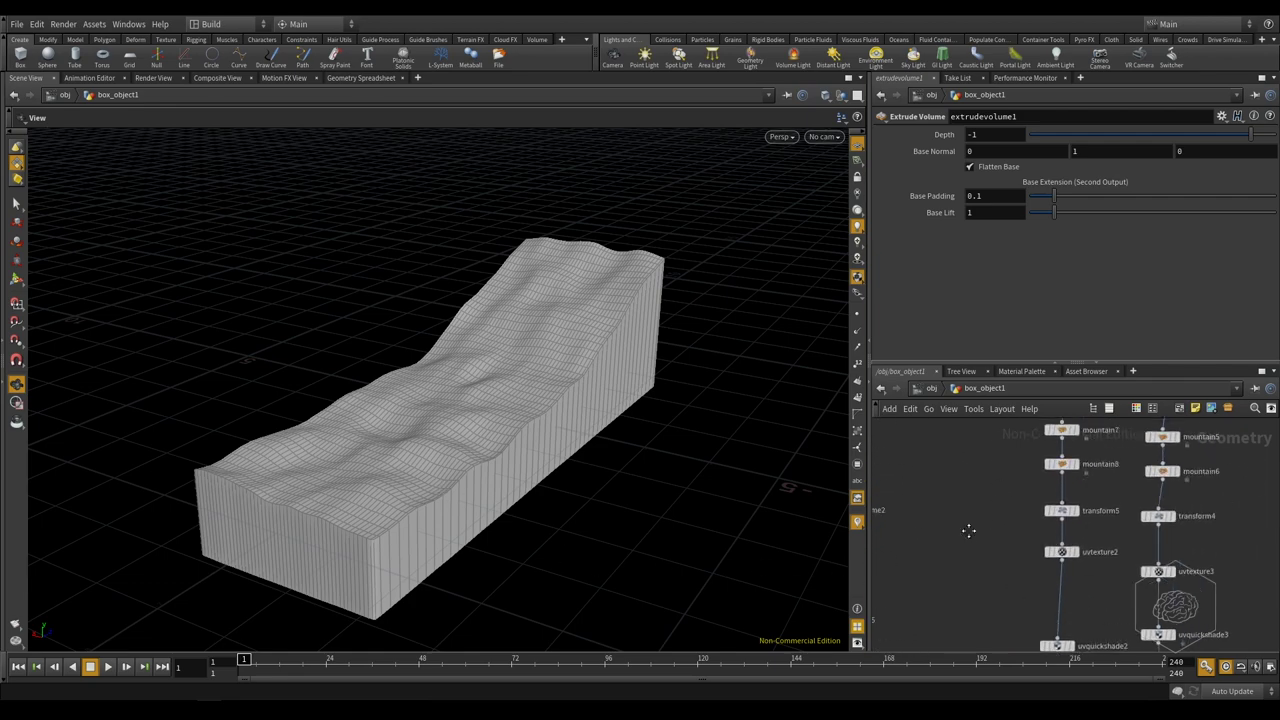
pyautogui.click(1020, 531)
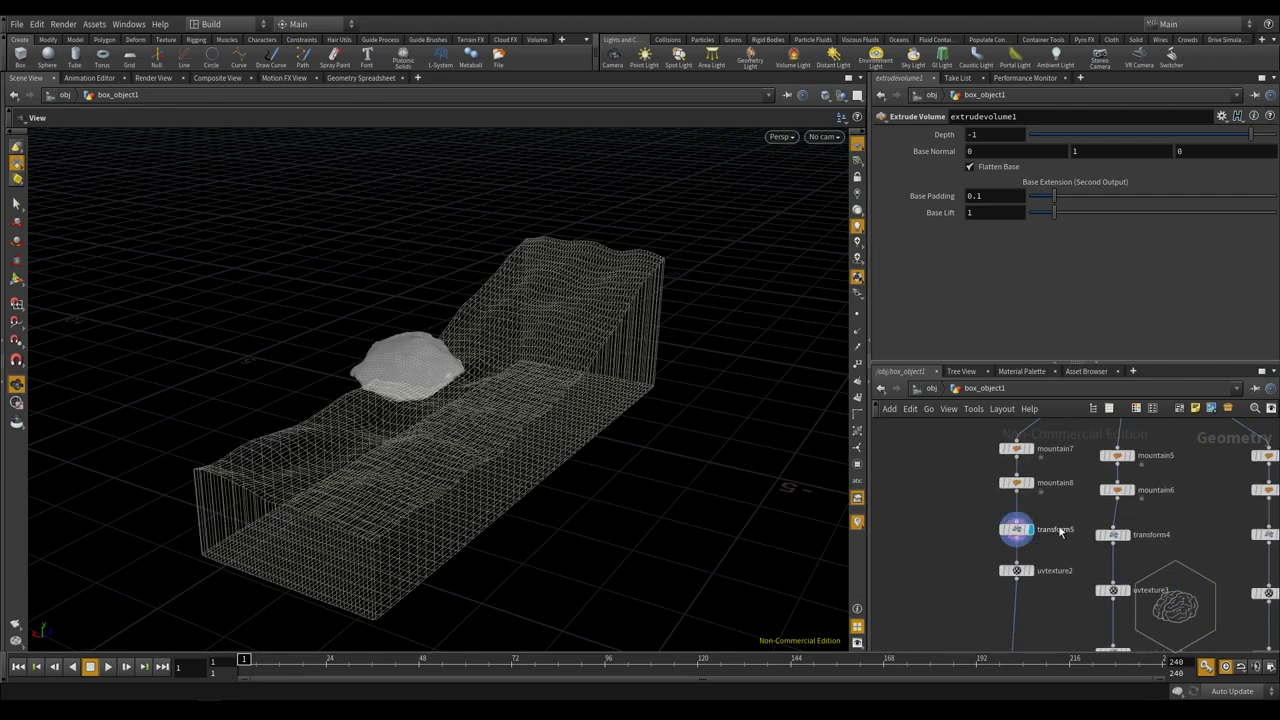
pyautogui.click(1127, 535)
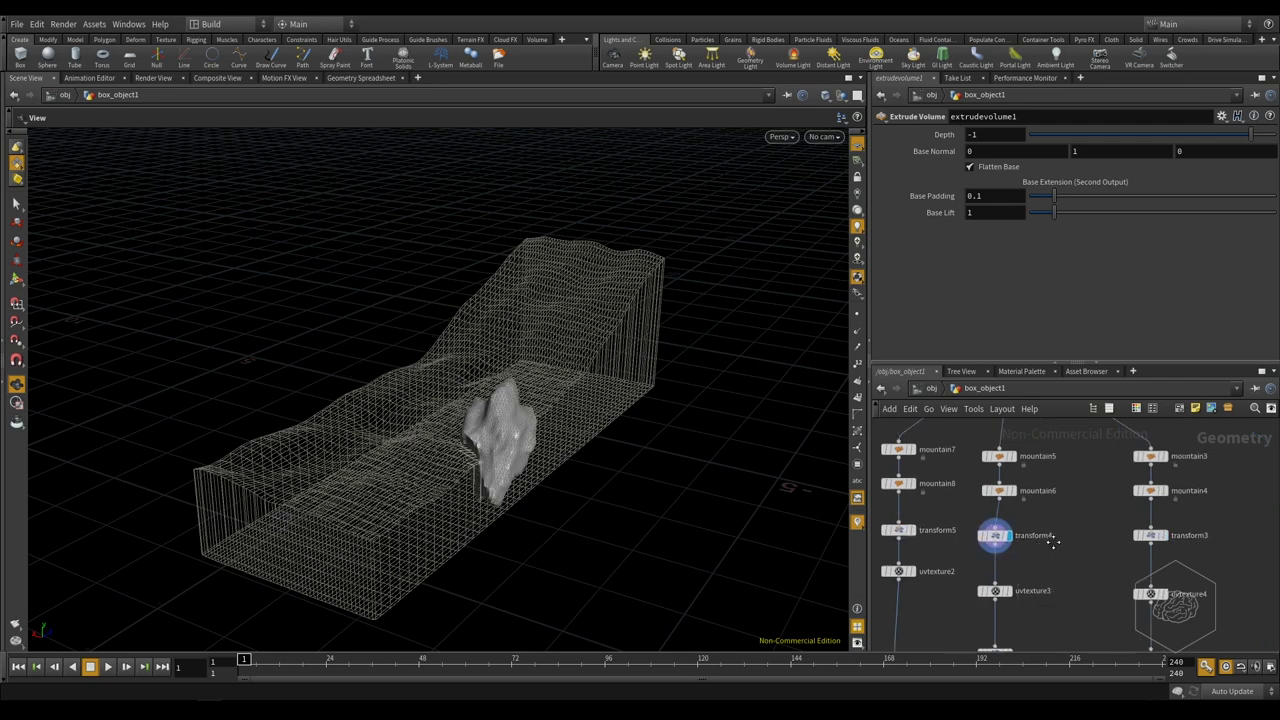
pyautogui.click(1122, 532)
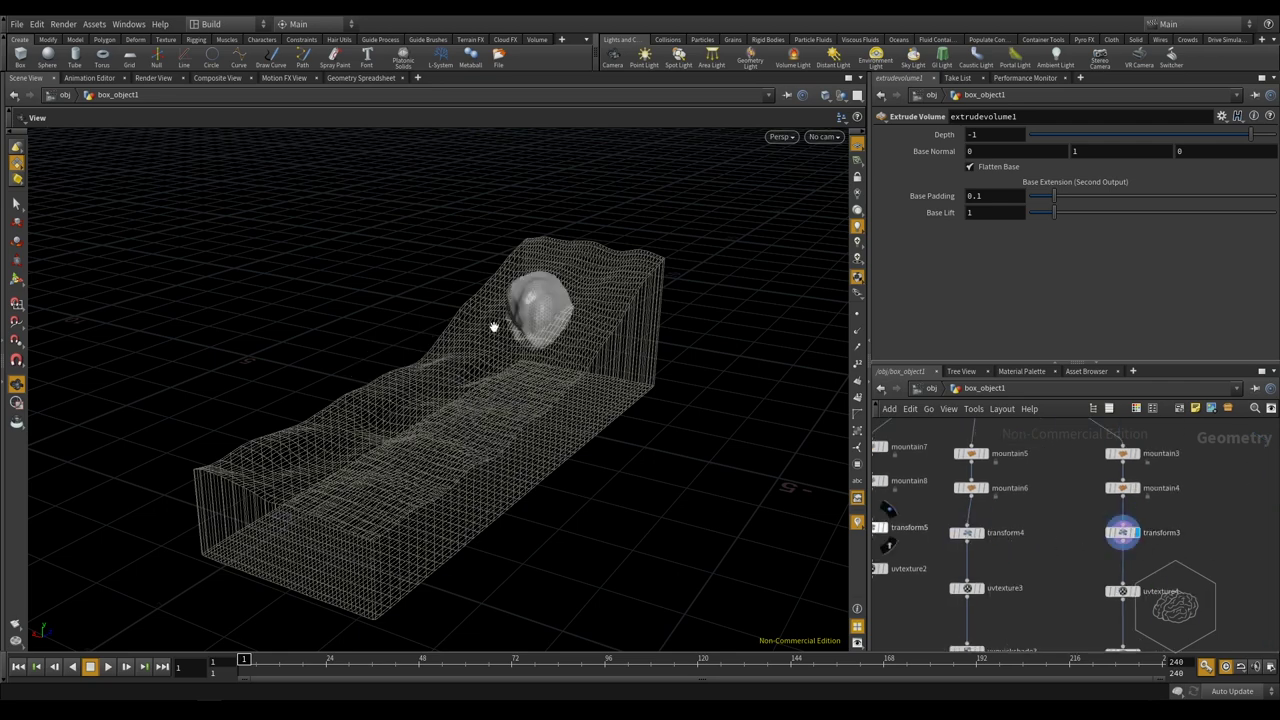
pyautogui.scroll(-3, 1104, 477)
pyautogui.scroll(-3, 1104, 477)
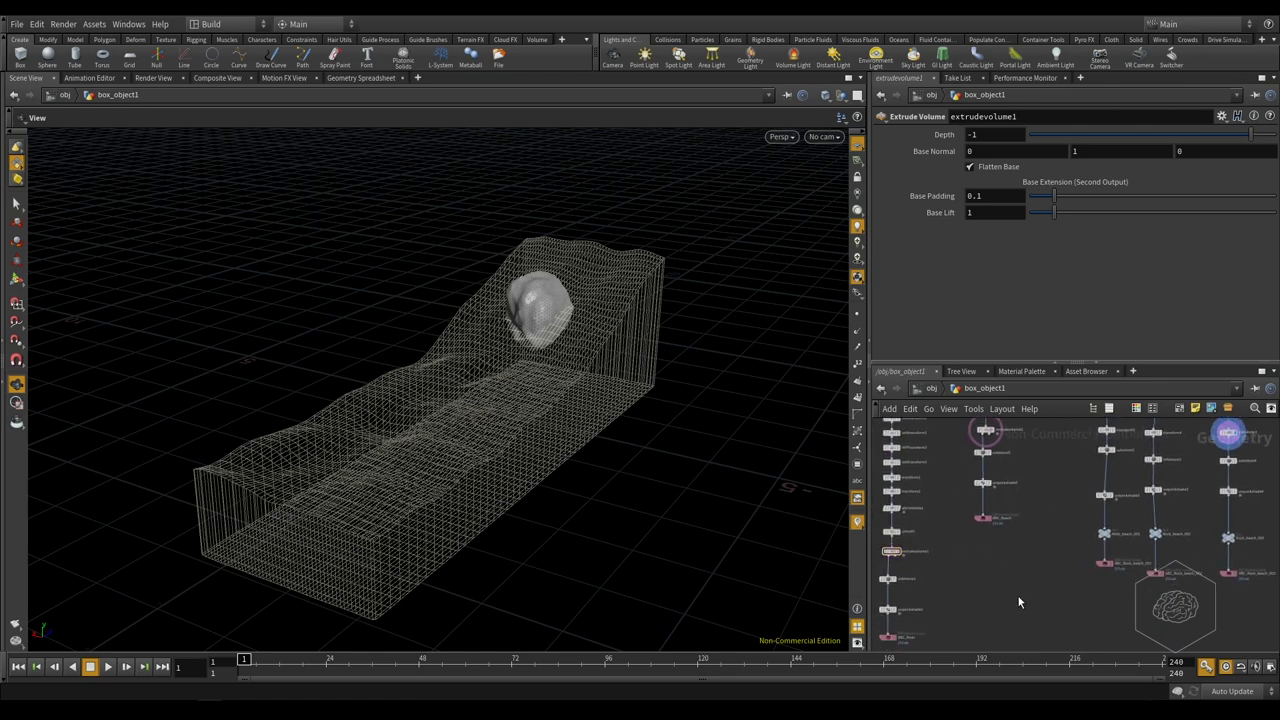
# Add a merge1 node wiring in extrudevolume2, transform5, transform4 and transform3
pyautogui.press('Tab')
pyautogui.write('me')
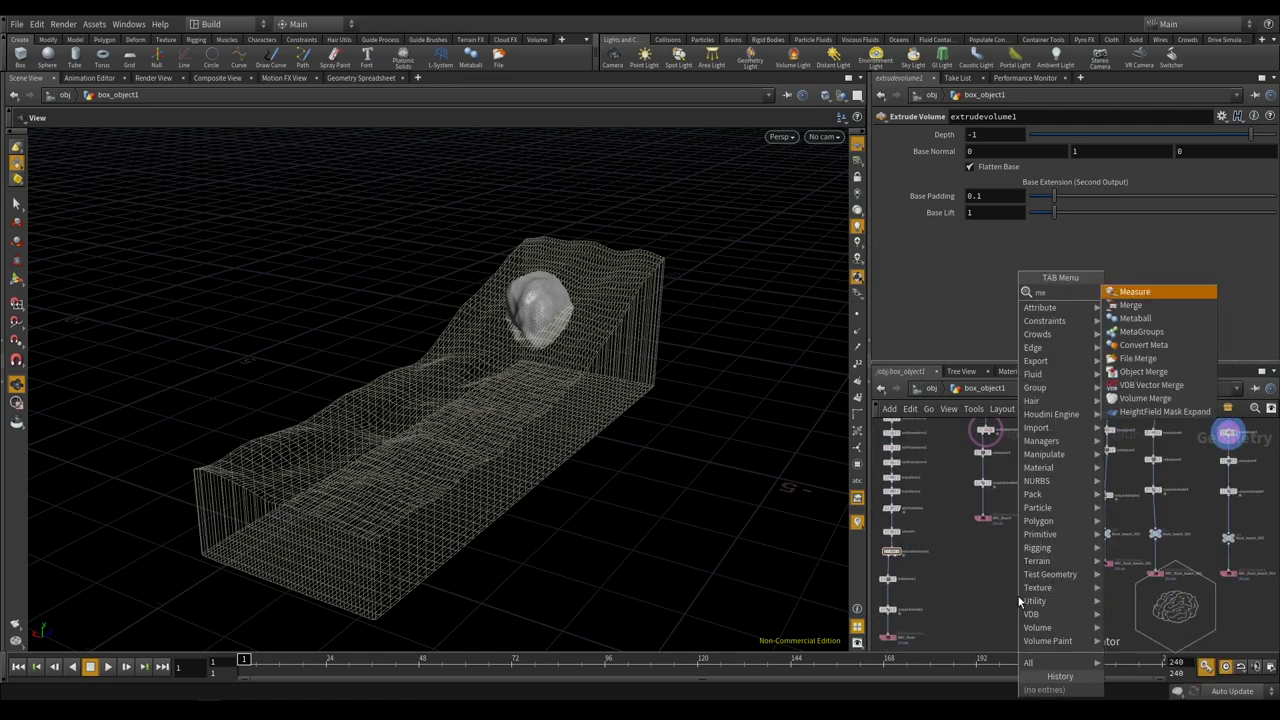
pyautogui.press('Down')
pyautogui.press('Return')
pyautogui.click(1025, 603)
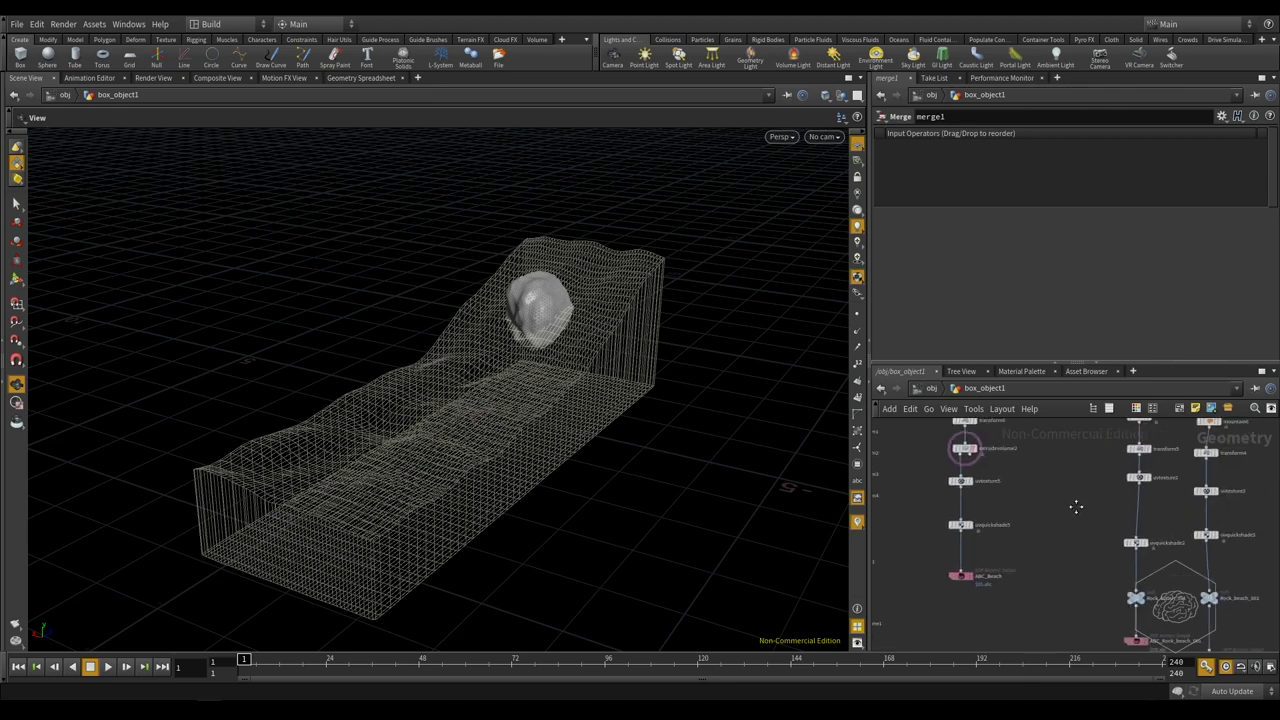
pyautogui.moveTo(1248, 477); pyautogui.dragTo(978, 490)
pyautogui.scroll(5, 1008, 474)
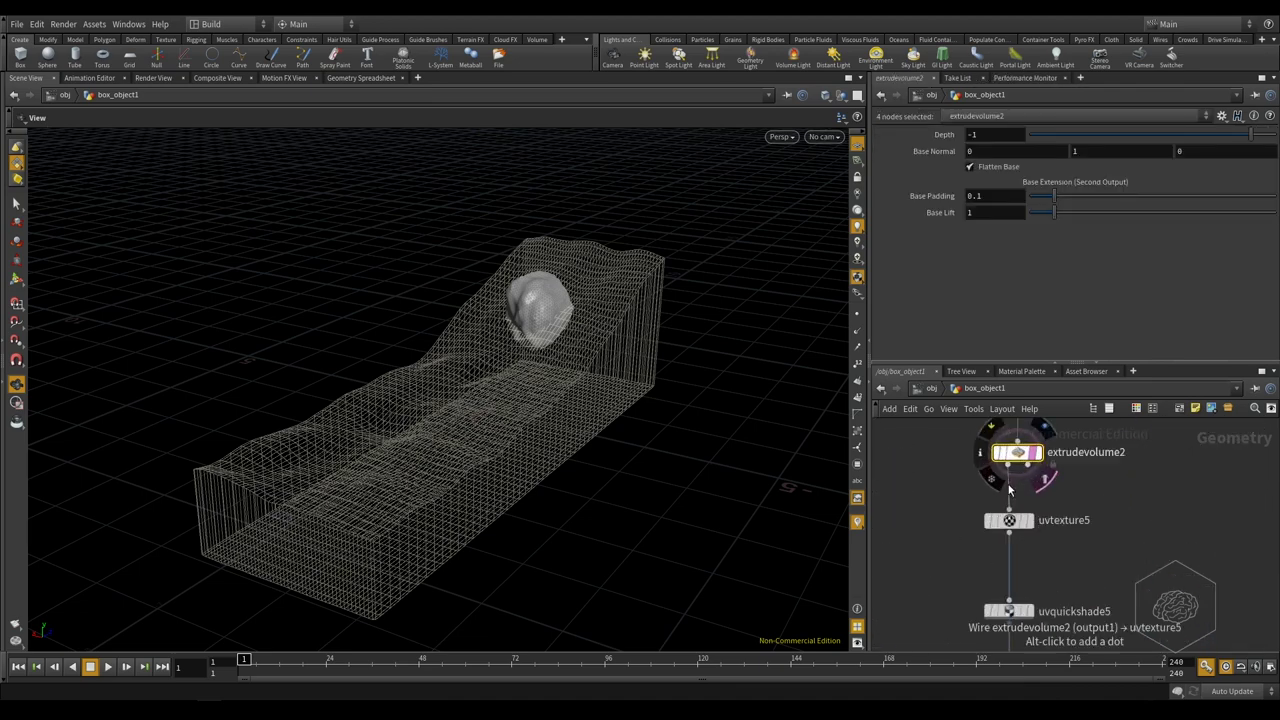
pyautogui.scroll(-4, 1010, 467)
pyautogui.moveTo(1010, 467); pyautogui.dragTo(1037, 592)
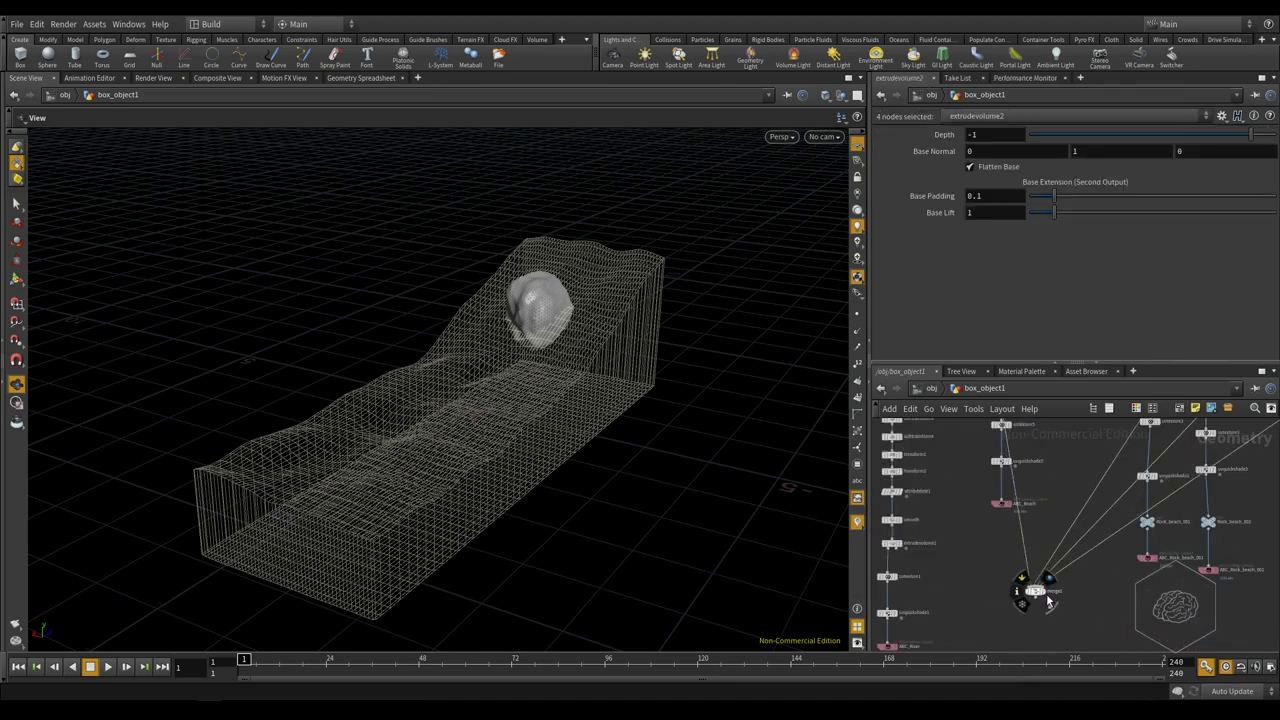
pyautogui.moveTo(463, 322); pyautogui.dragTo(408, 330)
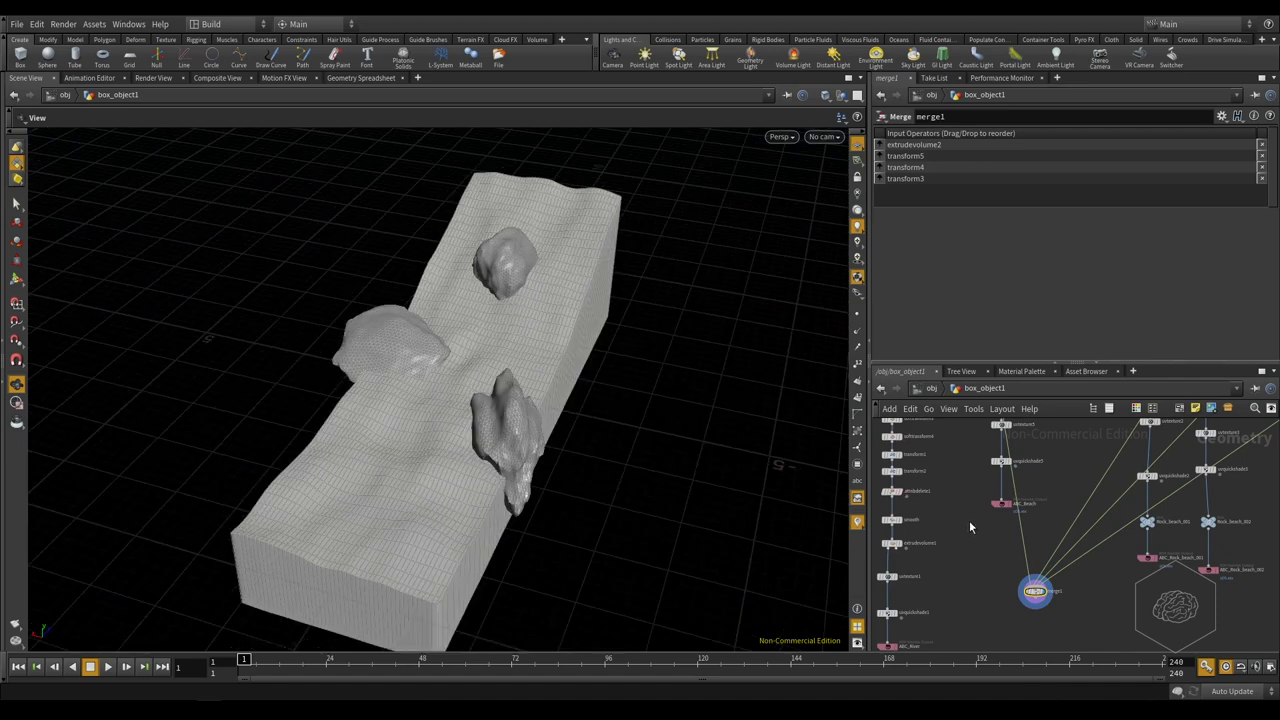
pyautogui.moveTo(969, 520); pyautogui.dragTo(1101, 514, button='middle')
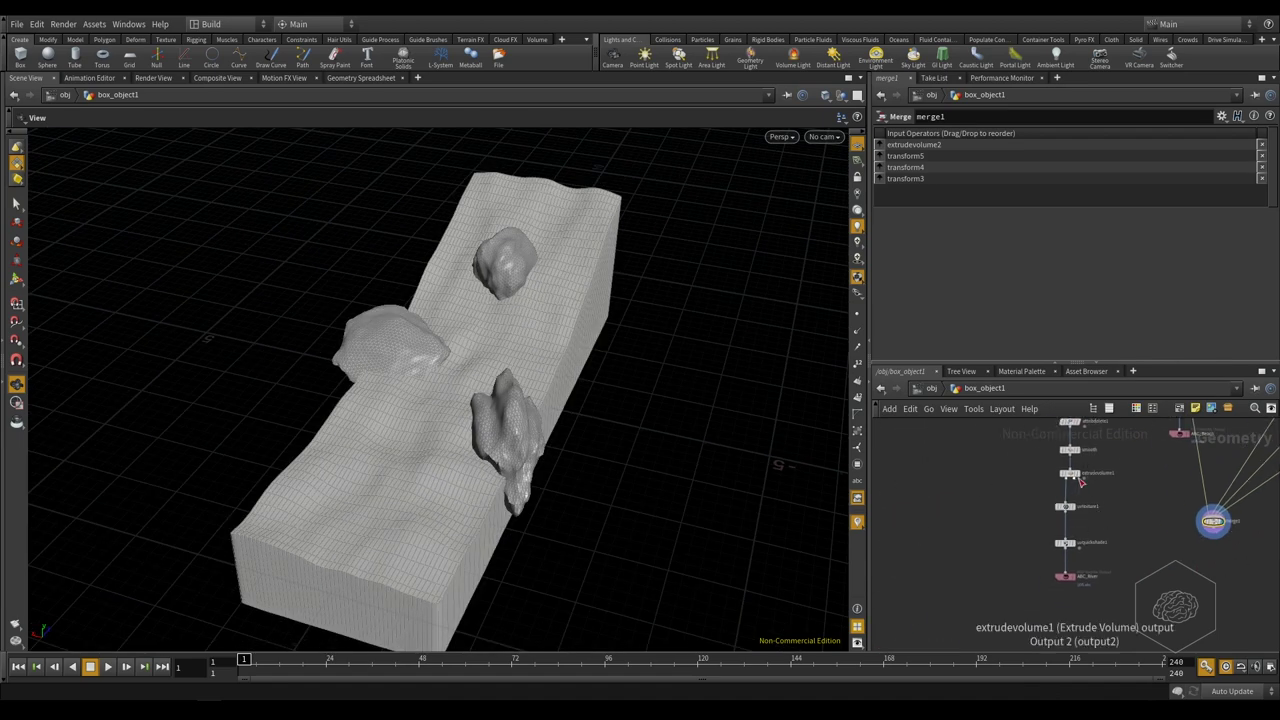
# Display the river terrain from extrudevolume1 and orbit to a side view
pyautogui.click(1077, 475)
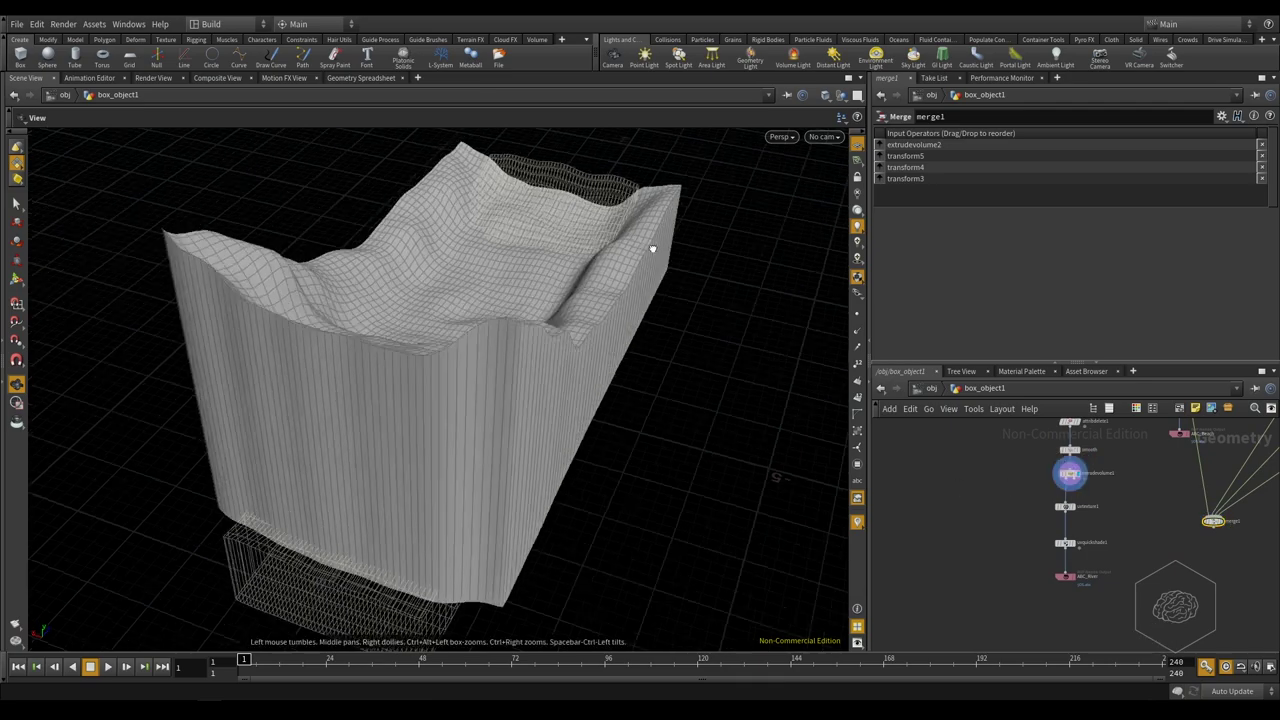
pyautogui.scroll(5, 385, 233)
pyautogui.moveTo(385, 233)
pyautogui.mouseDown()
pyautogui.moveTo(334, 209)
pyautogui.moveTo(380, 266)
pyautogui.moveTo(348, 338)
pyautogui.mouseUp()
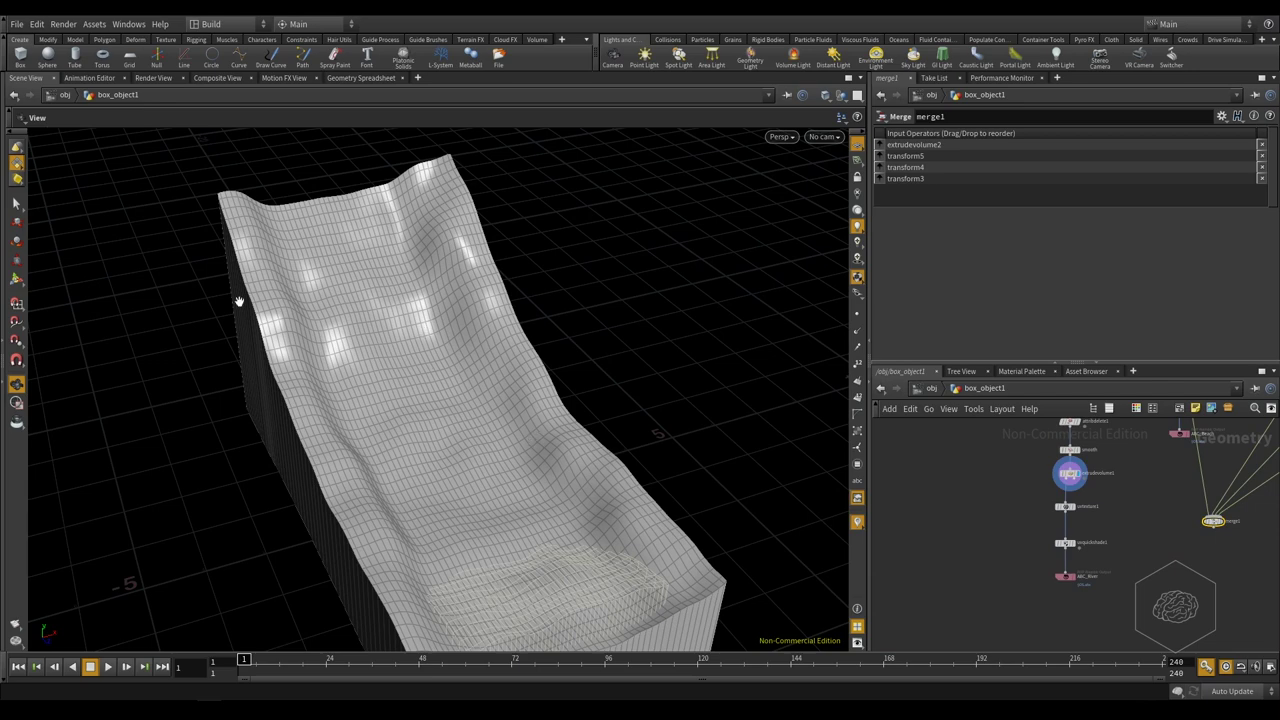
pyautogui.moveTo(412, 460)
pyautogui.mouseDown()
pyautogui.moveTo(491, 429)
pyautogui.moveTo(489, 388)
pyautogui.moveTo(551, 420)
pyautogui.moveTo(414, 322)
pyautogui.mouseUp()
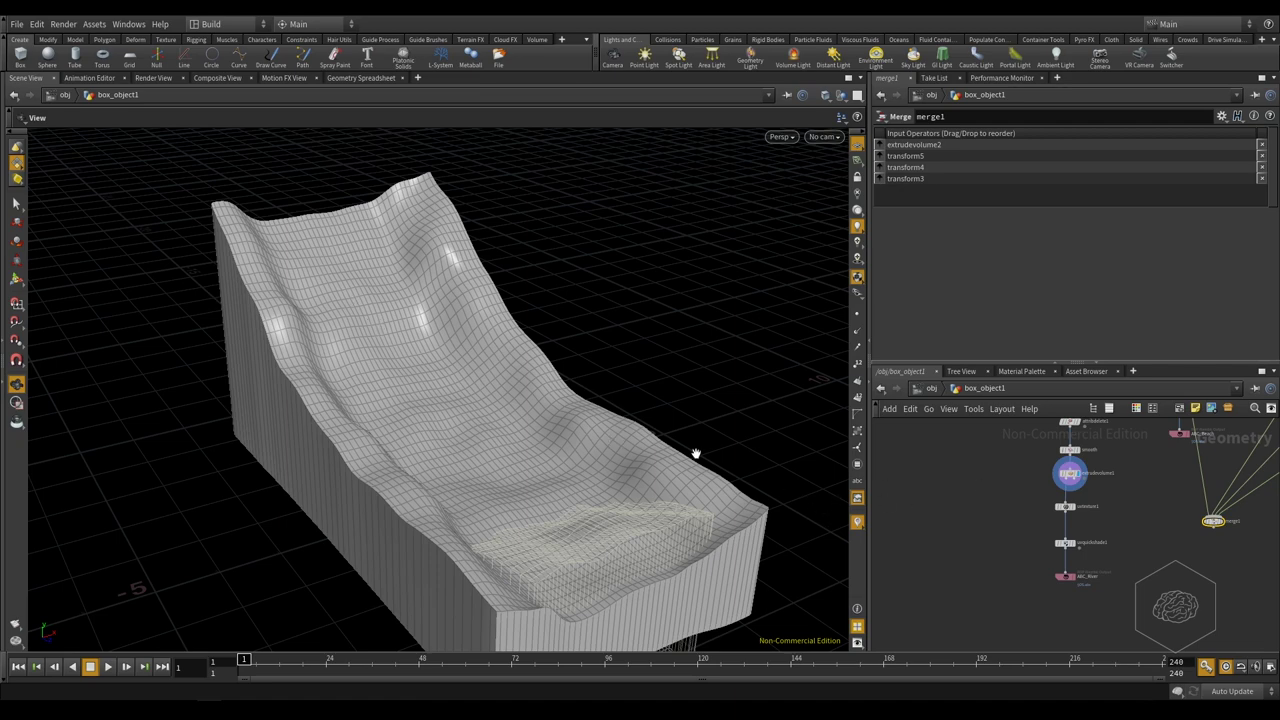
pyautogui.scroll(-3, 1029, 549)
pyautogui.scroll(2, 1060, 540)
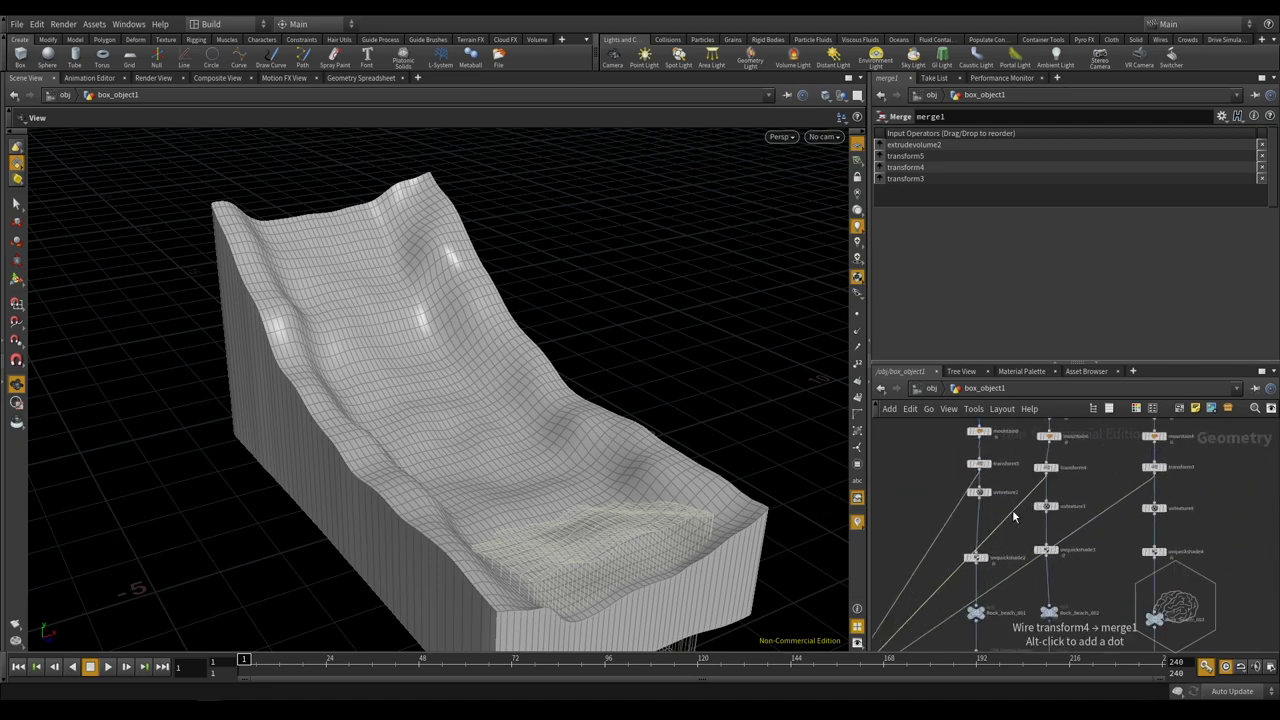
# Pan the network past the transform nodes to frame uvquickshade5 and ABC_Beach
pyautogui.moveTo(1102, 452); pyautogui.dragTo(1062, 536, button='middle')
pyautogui.scroll(-2, 1064, 536)
pyautogui.moveTo(1212, 526); pyautogui.dragTo(1070, 570)
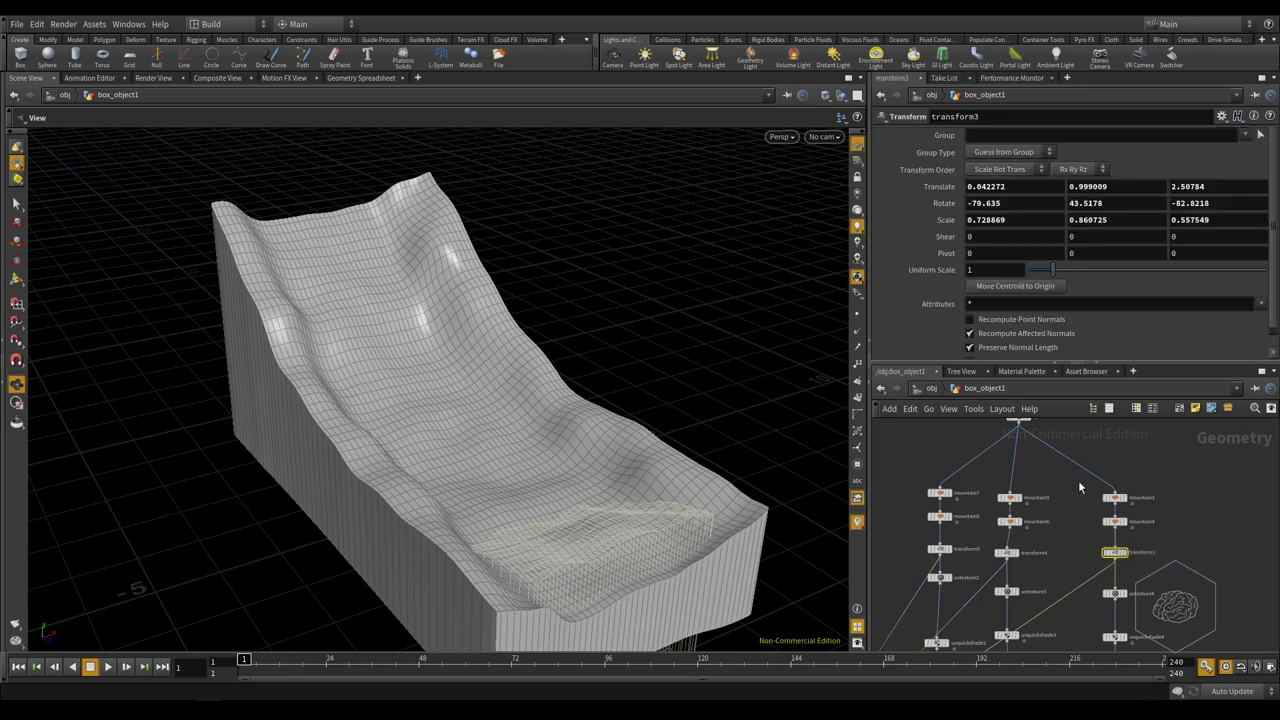
pyautogui.scroll(-1, 1078, 480)
pyautogui.moveTo(1052, 437); pyautogui.dragTo(1177, 427, button='middle')
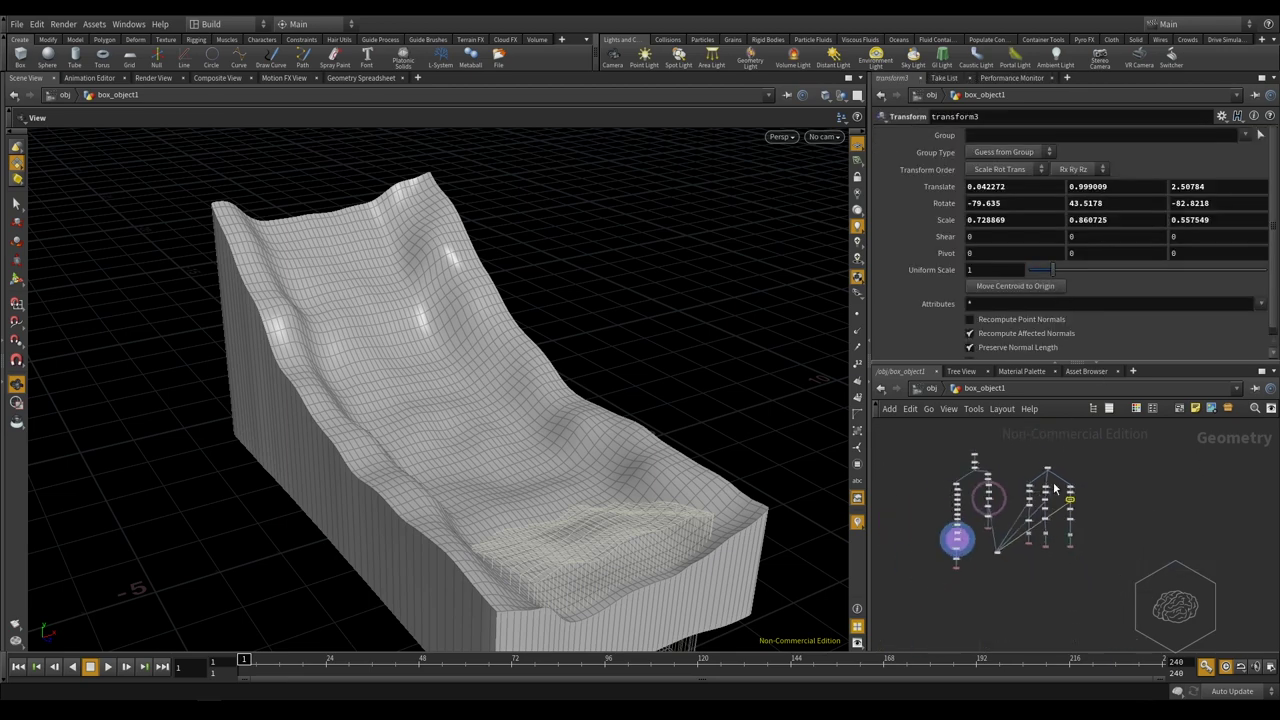
pyautogui.scroll(4, 1147, 450)
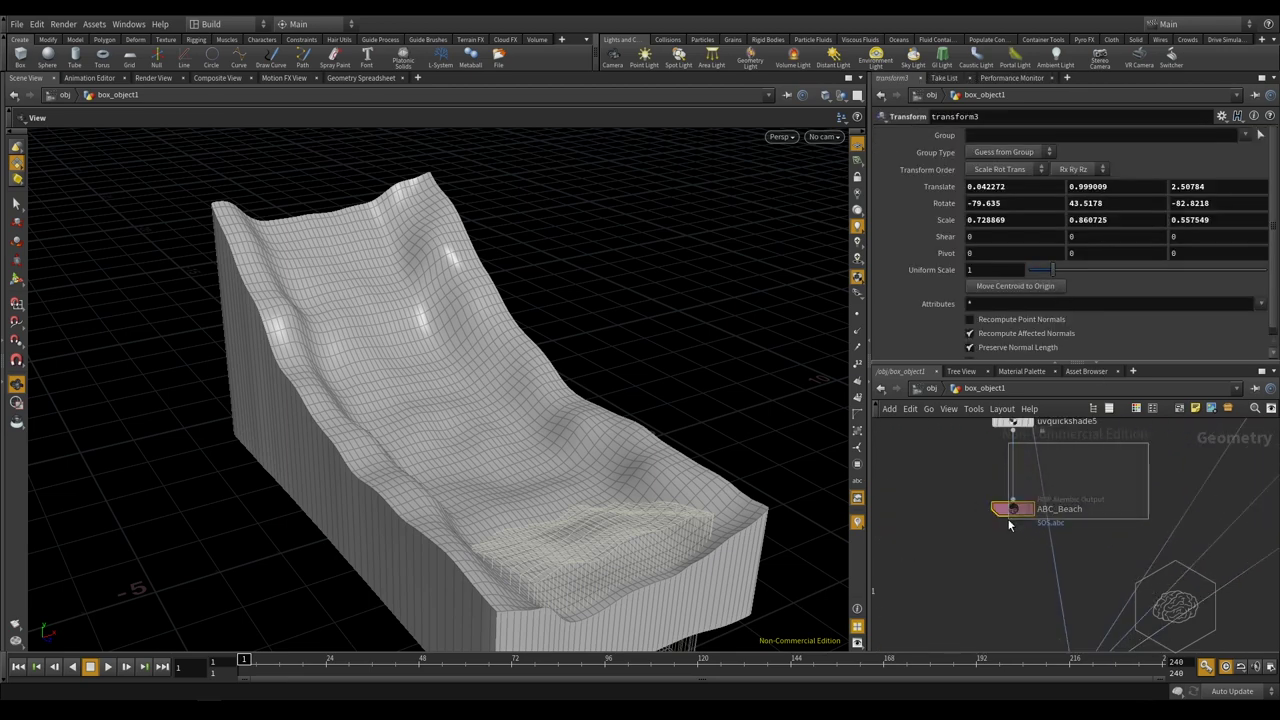
# Select ABC_Beach to show its ROP Alembic Output parameters writing $HIP/$OS.abc
pyautogui.click(1025, 512)
pyautogui.moveTo(351, 289)
pyautogui.mouseDown()
pyautogui.moveTo(417, 403)
pyautogui.moveTo(503, 466)
pyautogui.moveTo(438, 387)
pyautogui.moveTo(502, 433)
pyautogui.mouseUp()
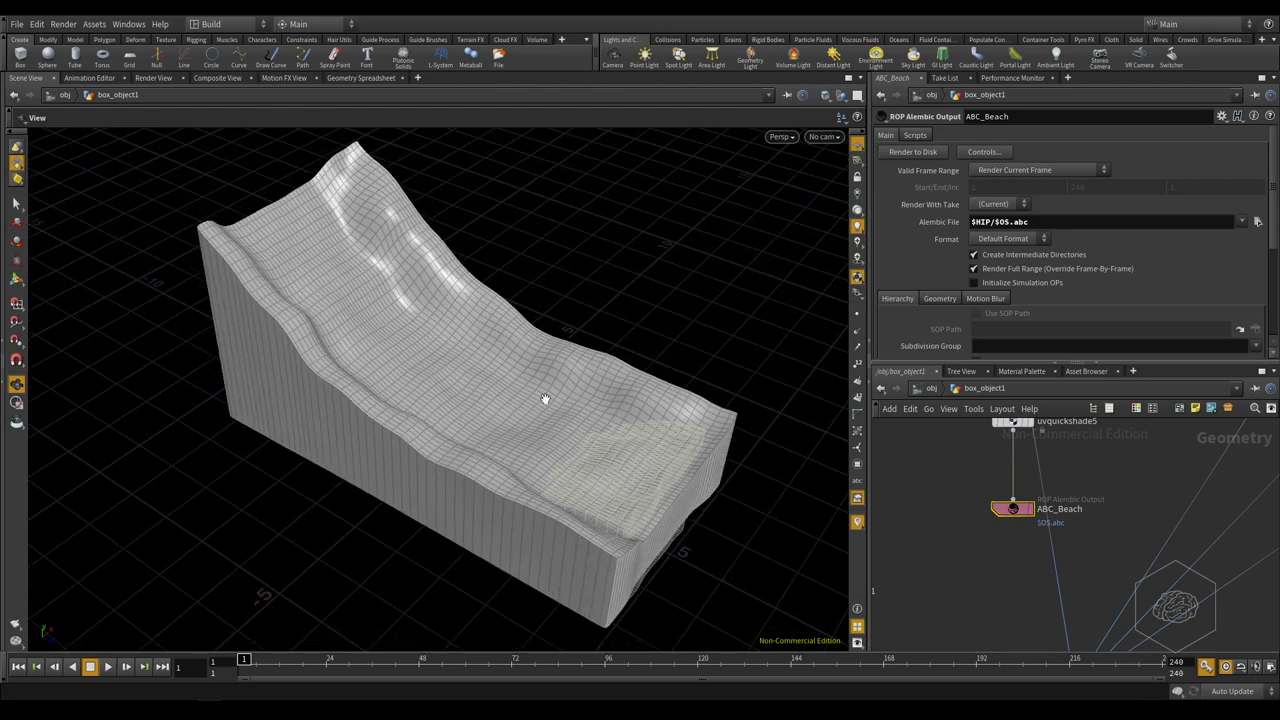
pyautogui.moveTo(545, 399); pyautogui.dragTo(545, 399)
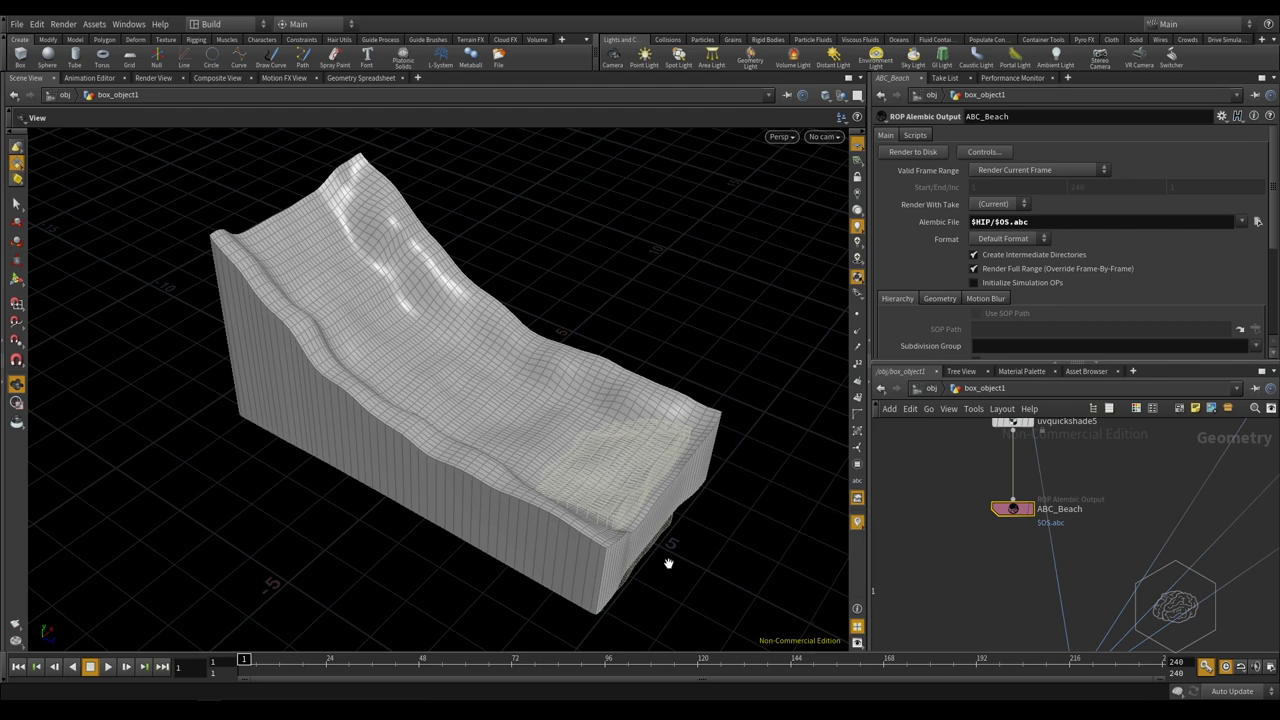
pyautogui.moveTo(925, 541); pyautogui.dragTo(1062, 498, button='middle')
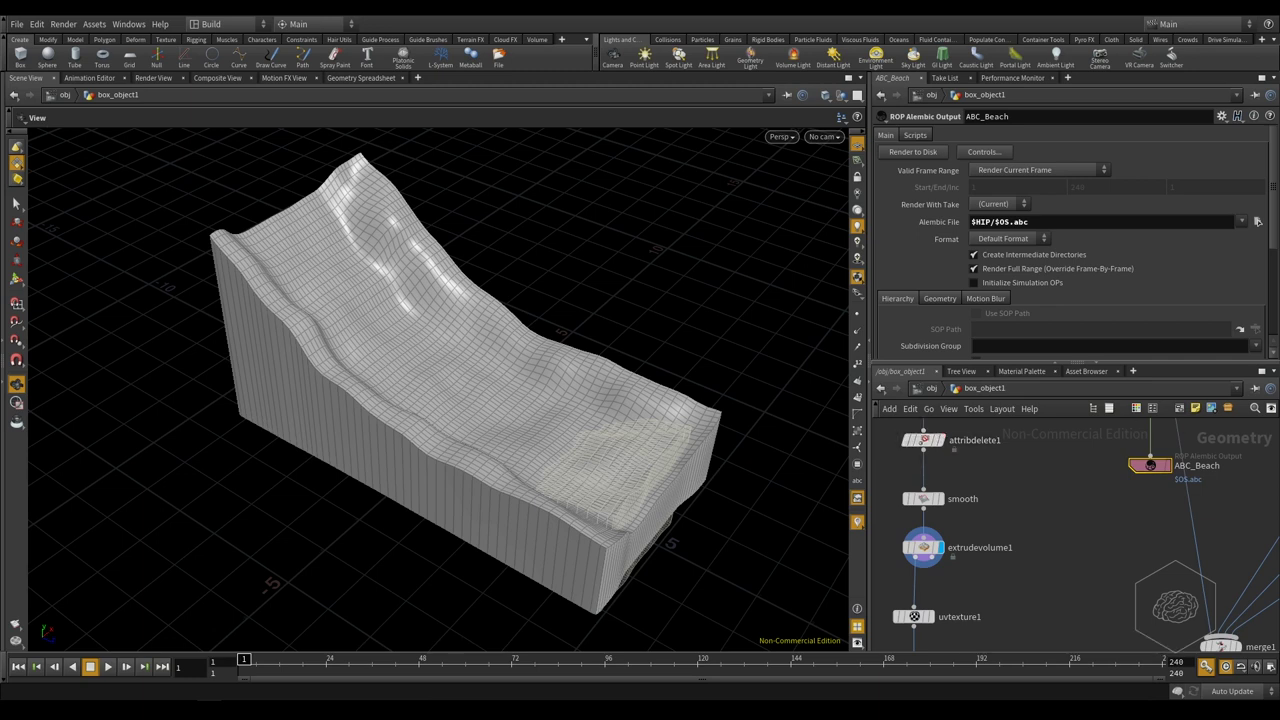
pyautogui.click(1180, 408)
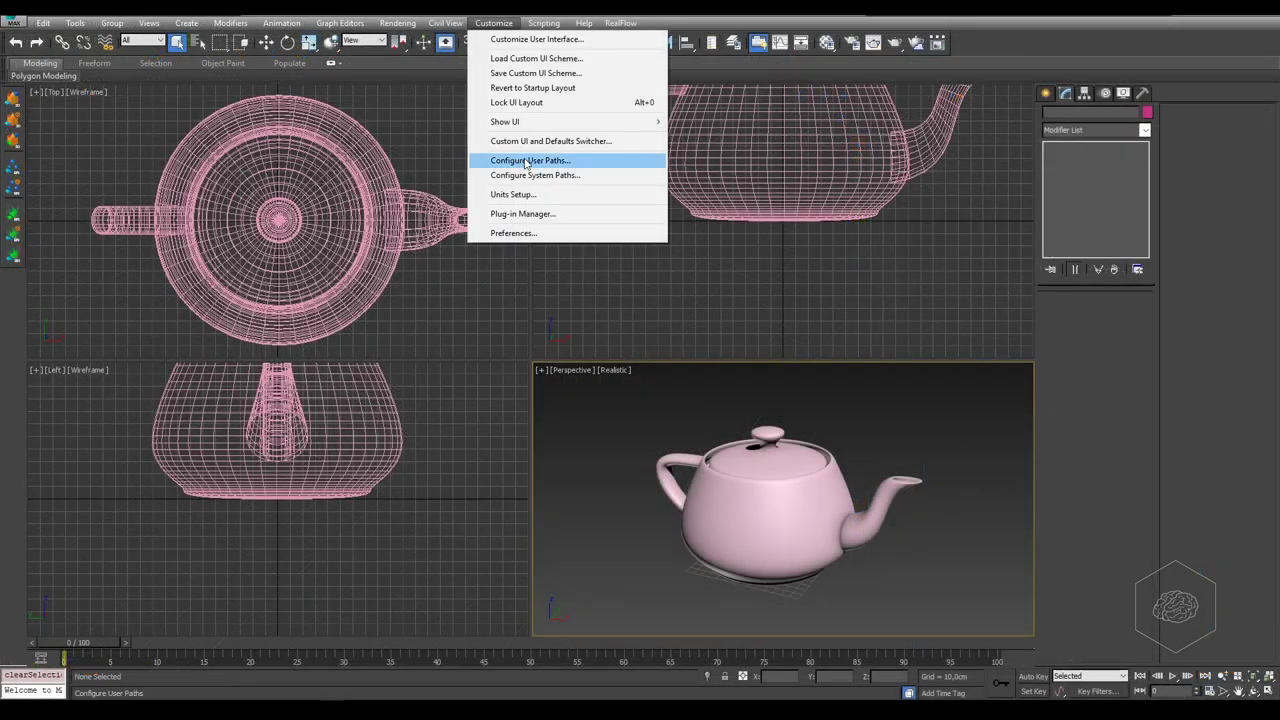
# Open Units Setup and System Unit Setup, then close both unchanged
pyautogui.click(548, 200)
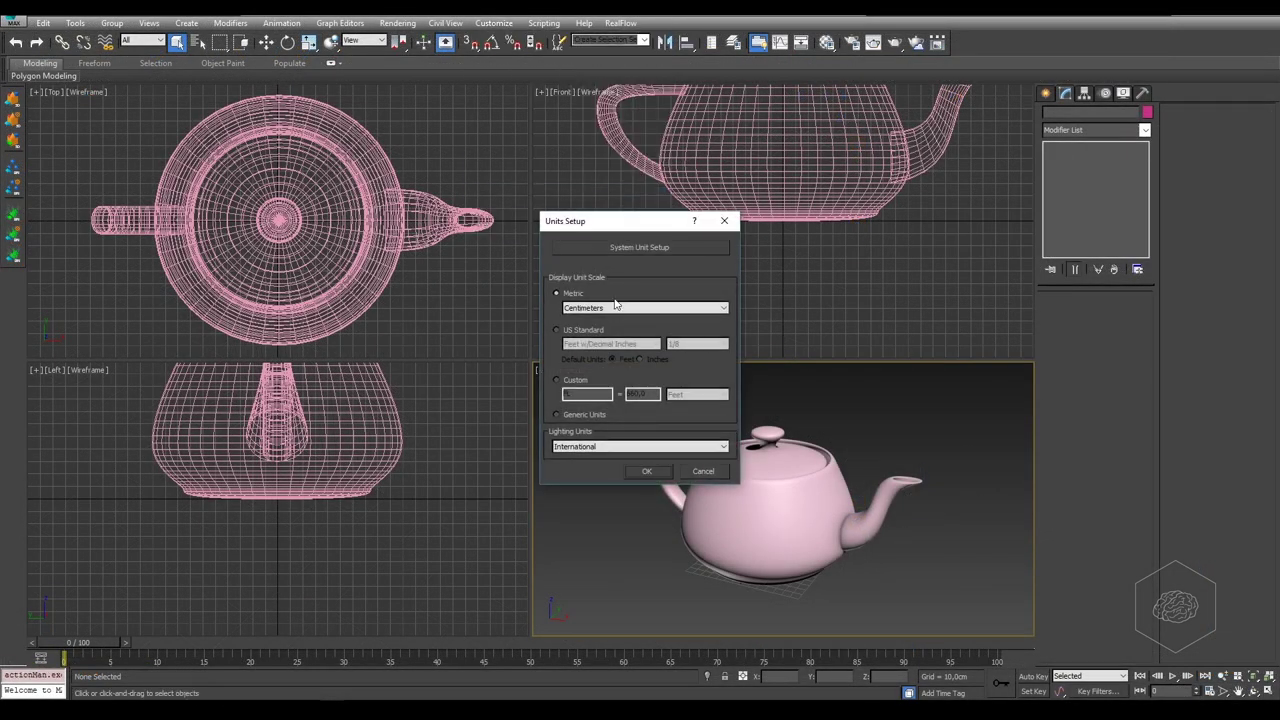
pyautogui.click(684, 248)
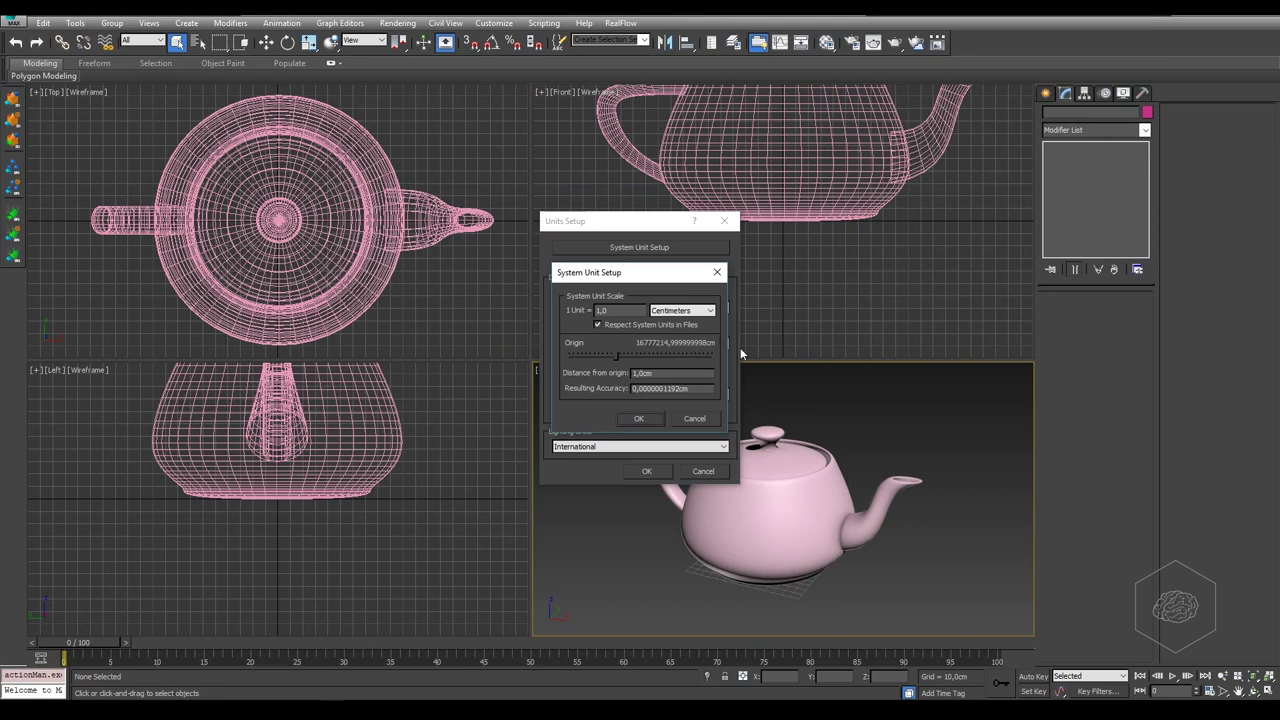
pyautogui.click(640, 419)
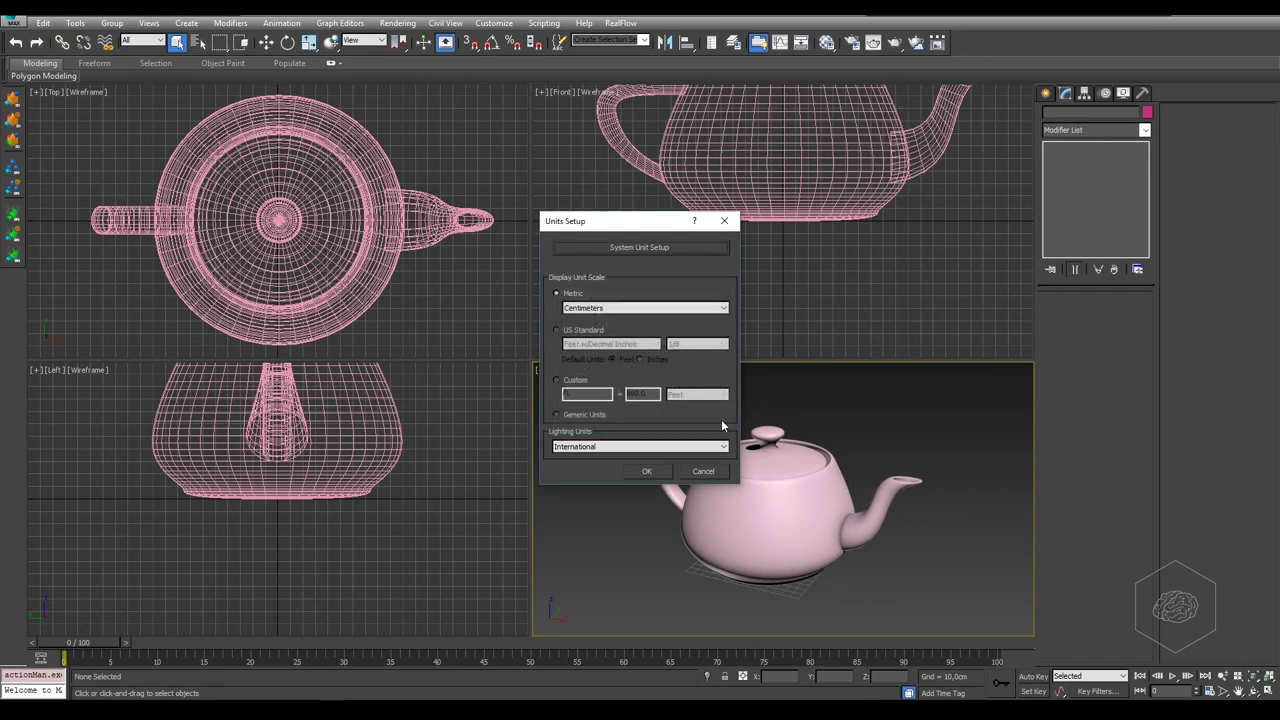
pyautogui.click(650, 471)
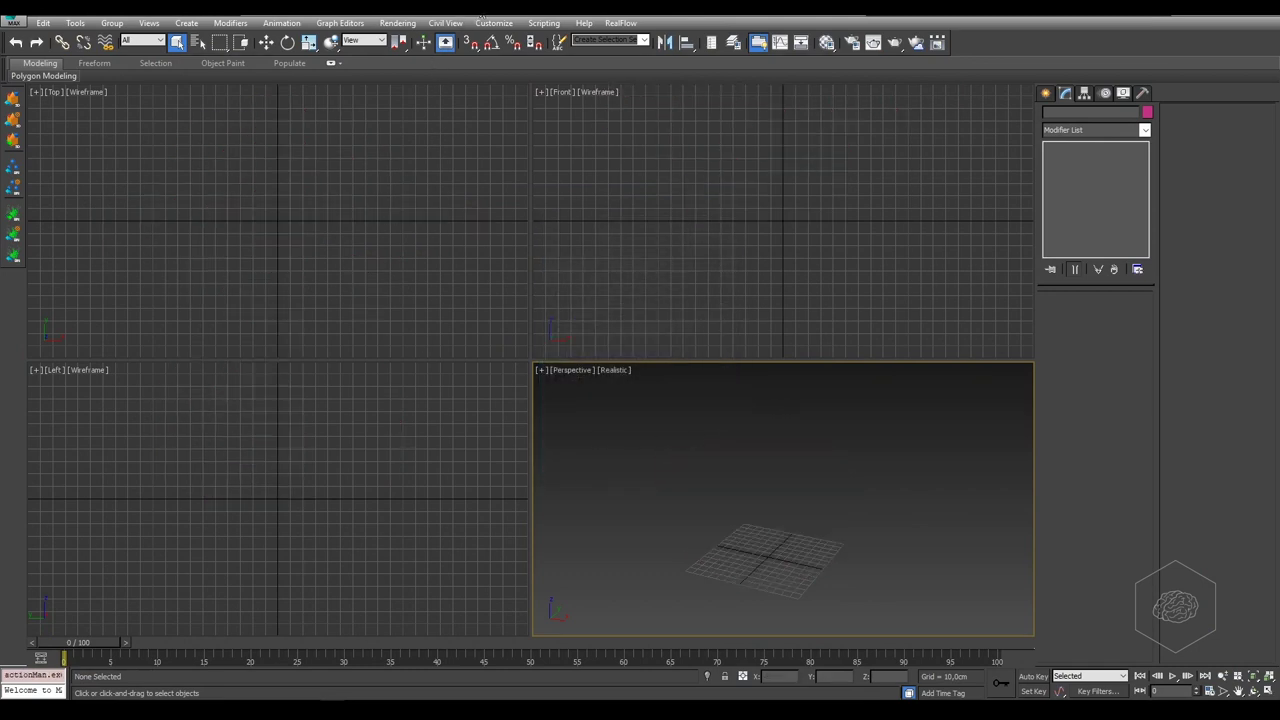
pyautogui.click(506, 28)
pyautogui.click(506, 28)
# Set the system unit to Meters and the metric display unit to Meters
pyautogui.click(492, 22)
pyautogui.click(520, 205)
pyautogui.click(639, 247)
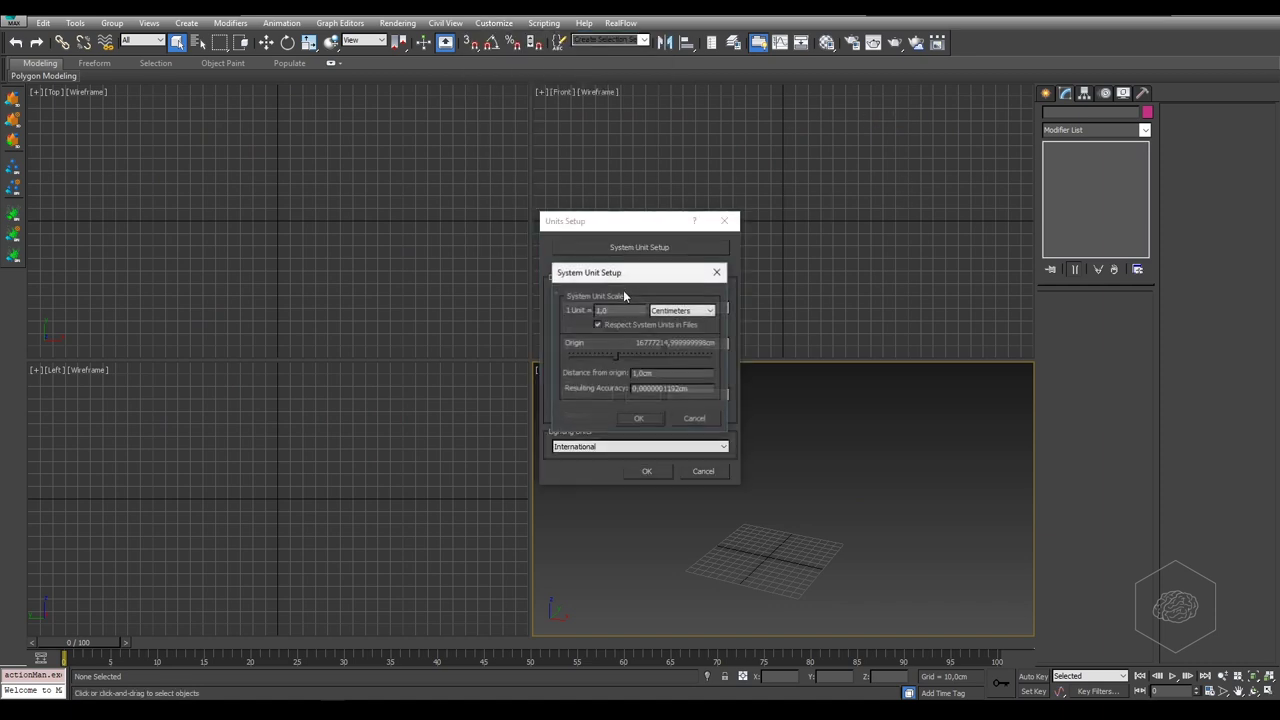
pyautogui.click(680, 313)
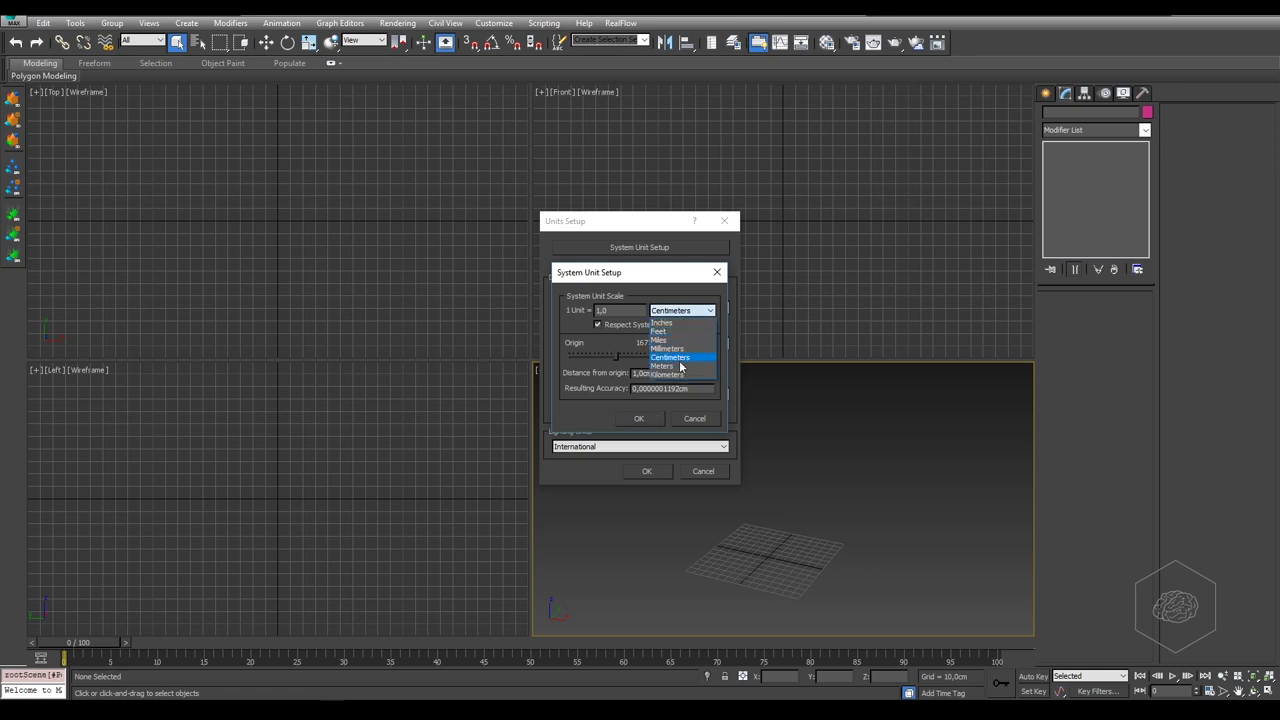
pyautogui.click(680, 366)
pyautogui.click(632, 419)
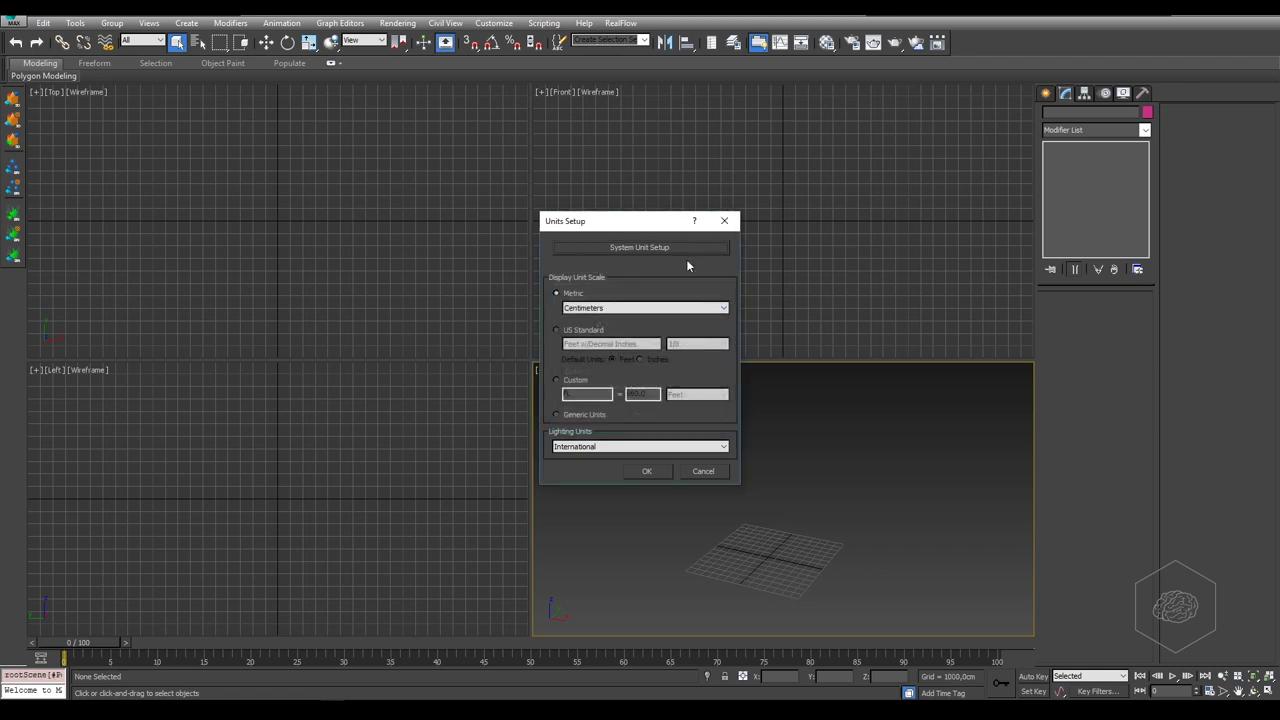
pyautogui.click(657, 307)
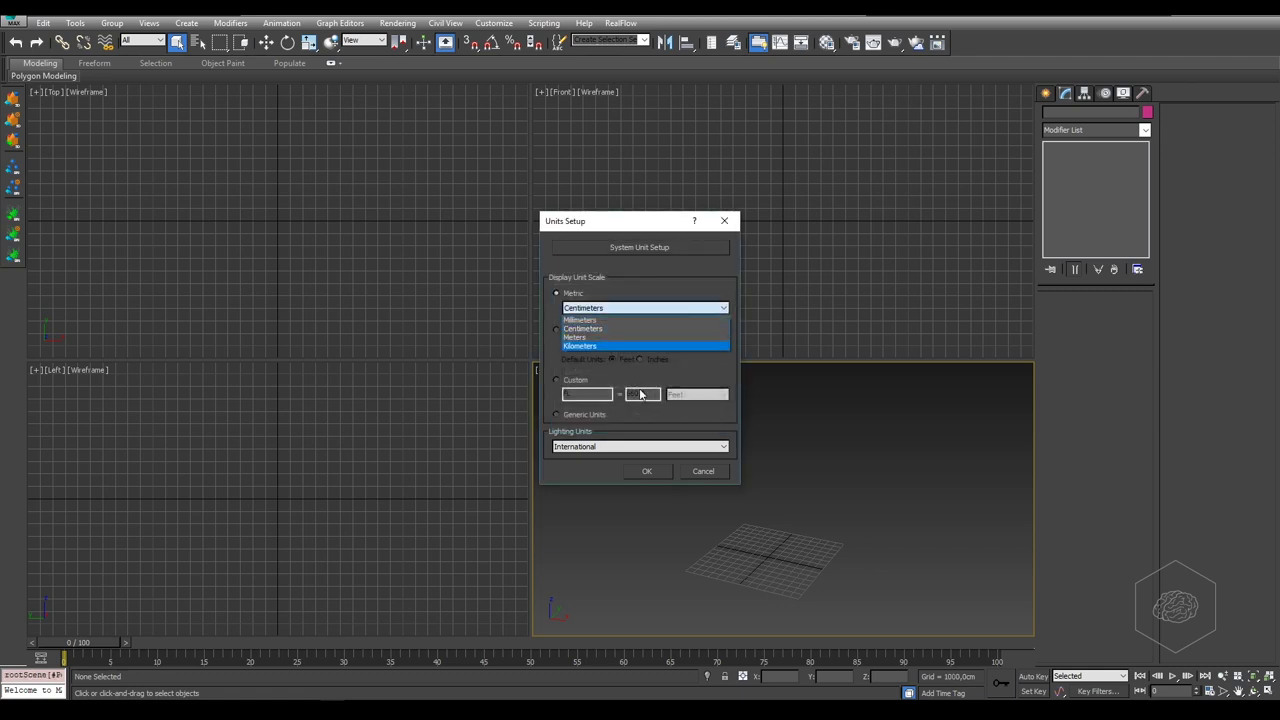
pyautogui.click(600, 337)
# Confirm the meter units, merge Teapot001 from teaport_realflow.max, and zoom extents
pyautogui.click(643, 471)
pyautogui.click(13, 22)
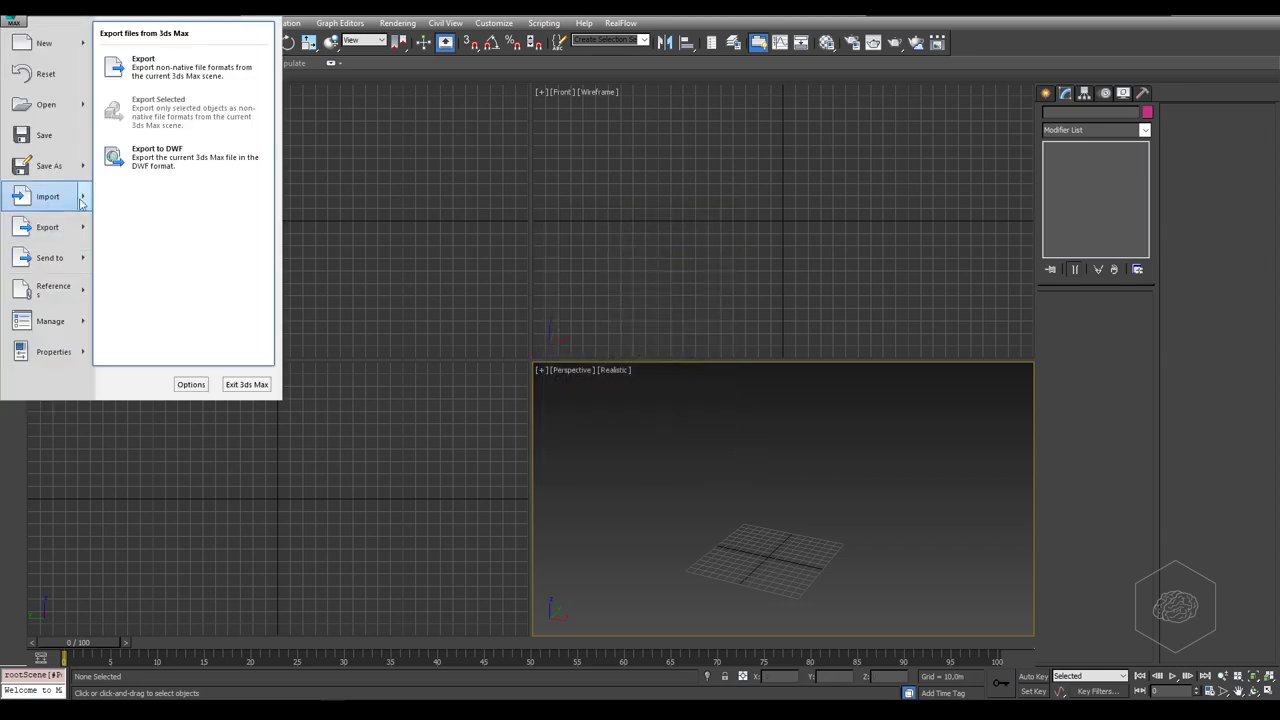
pyautogui.click(143, 138)
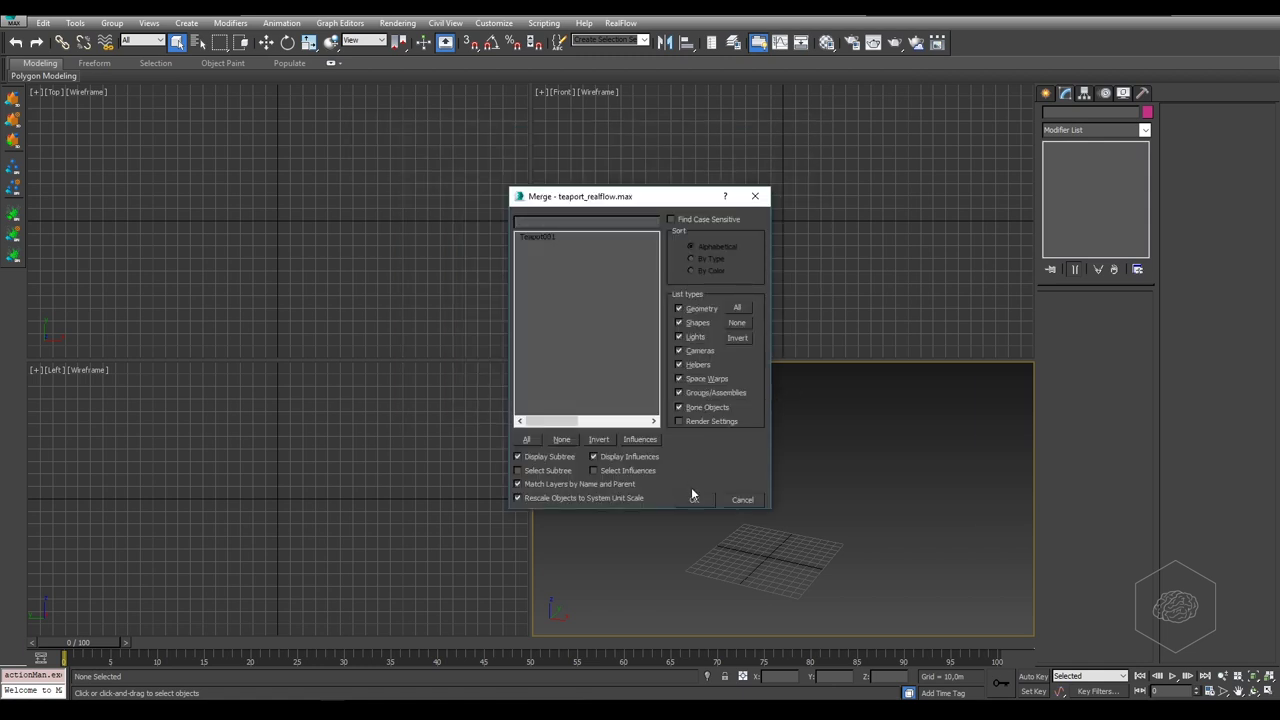
pyautogui.click(540, 237)
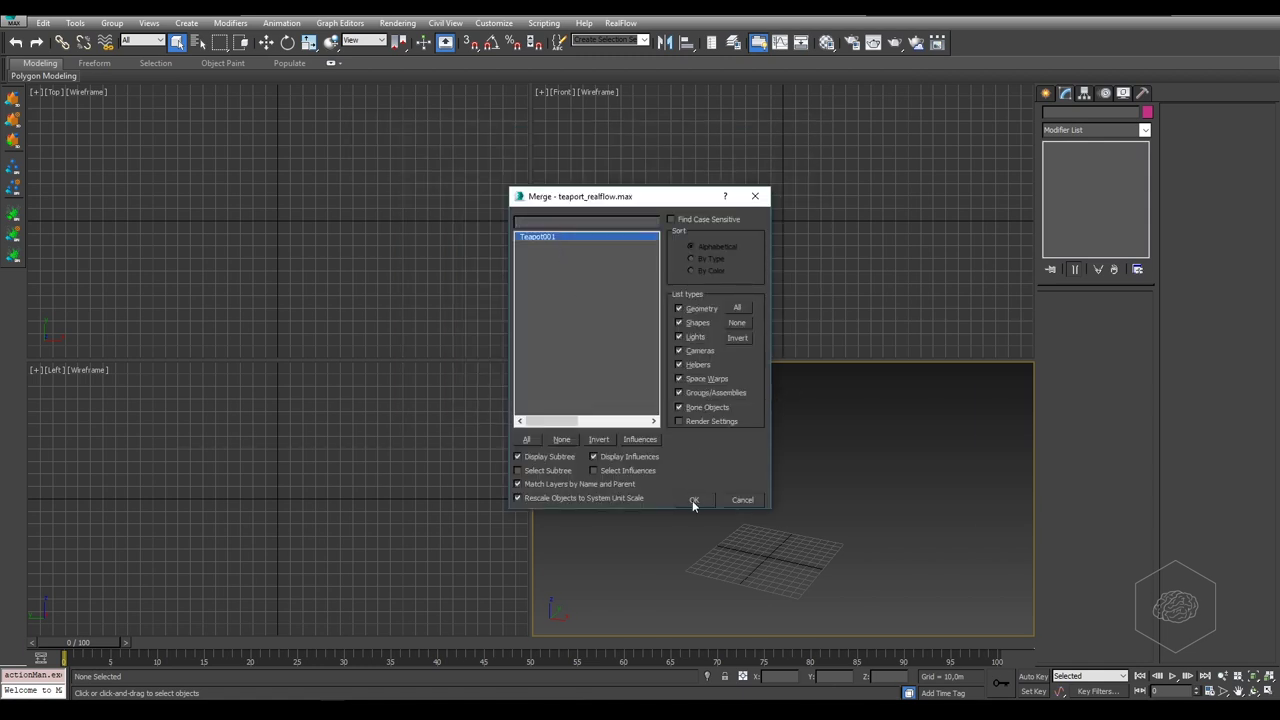
pyautogui.click(694, 500)
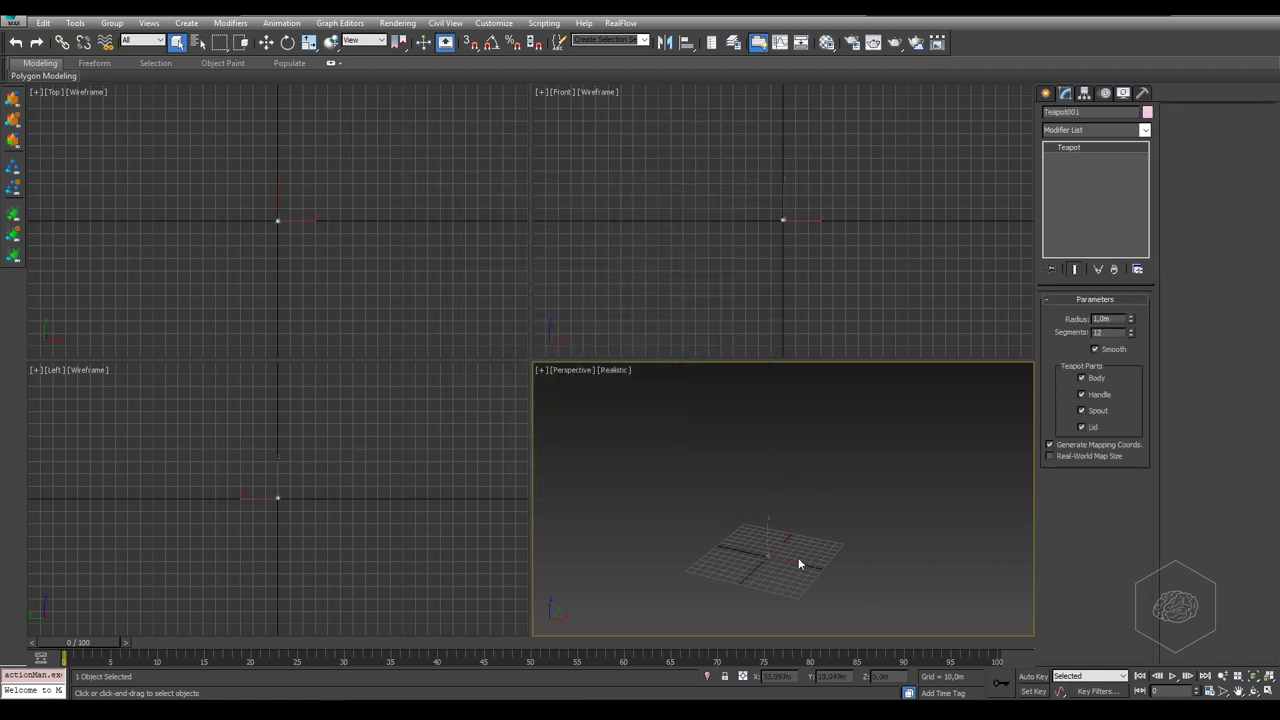
pyautogui.press('z')
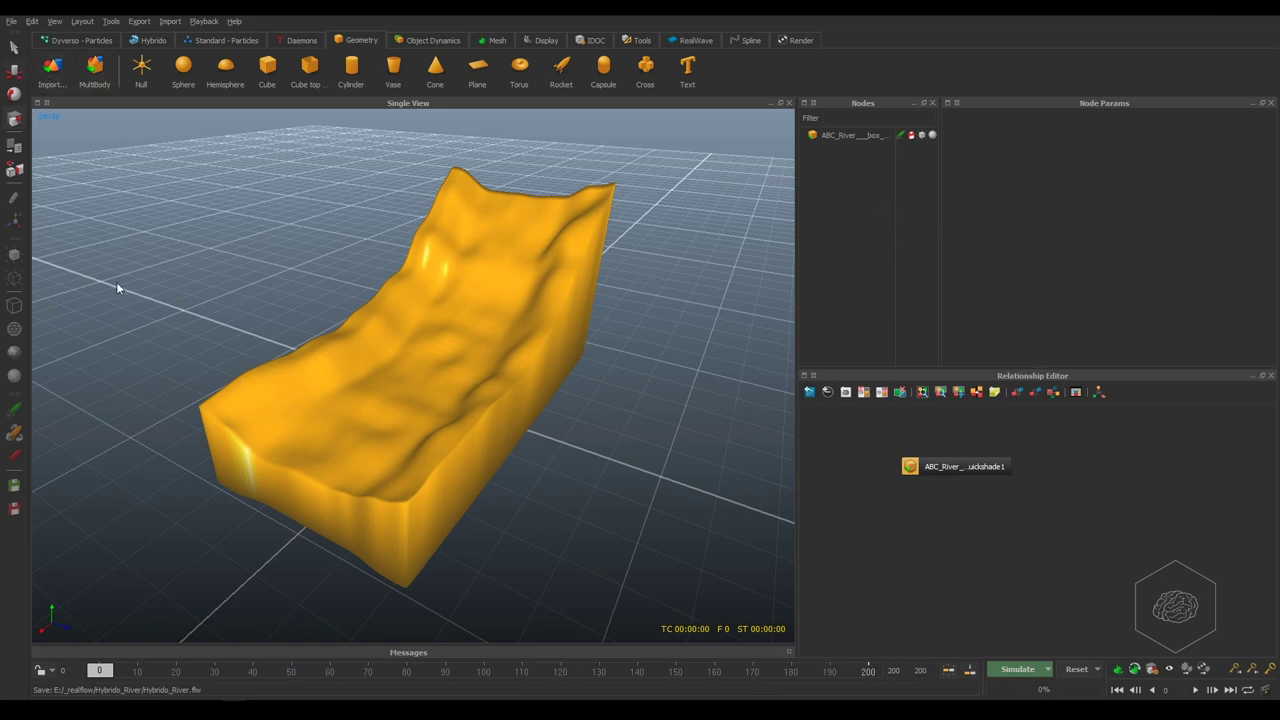
# Add a cube in front of the river mesh and scale it to 10 along X
pyautogui.moveTo(116, 282)
pyautogui.keyDown('alt'); pyautogui.mouseDown()
pyautogui.moveTo(351, 319)
pyautogui.moveTo(309, 286)
pyautogui.mouseUp(); pyautogui.keyUp('alt')
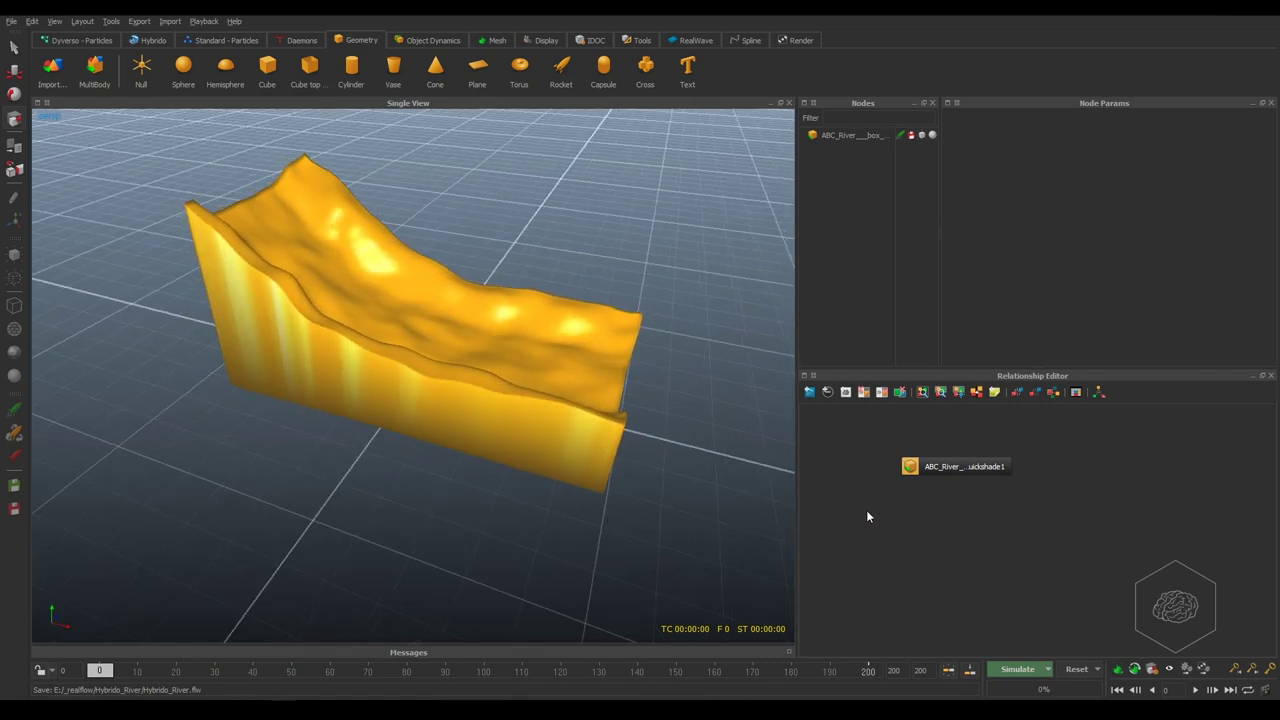
pyautogui.click(267, 66)
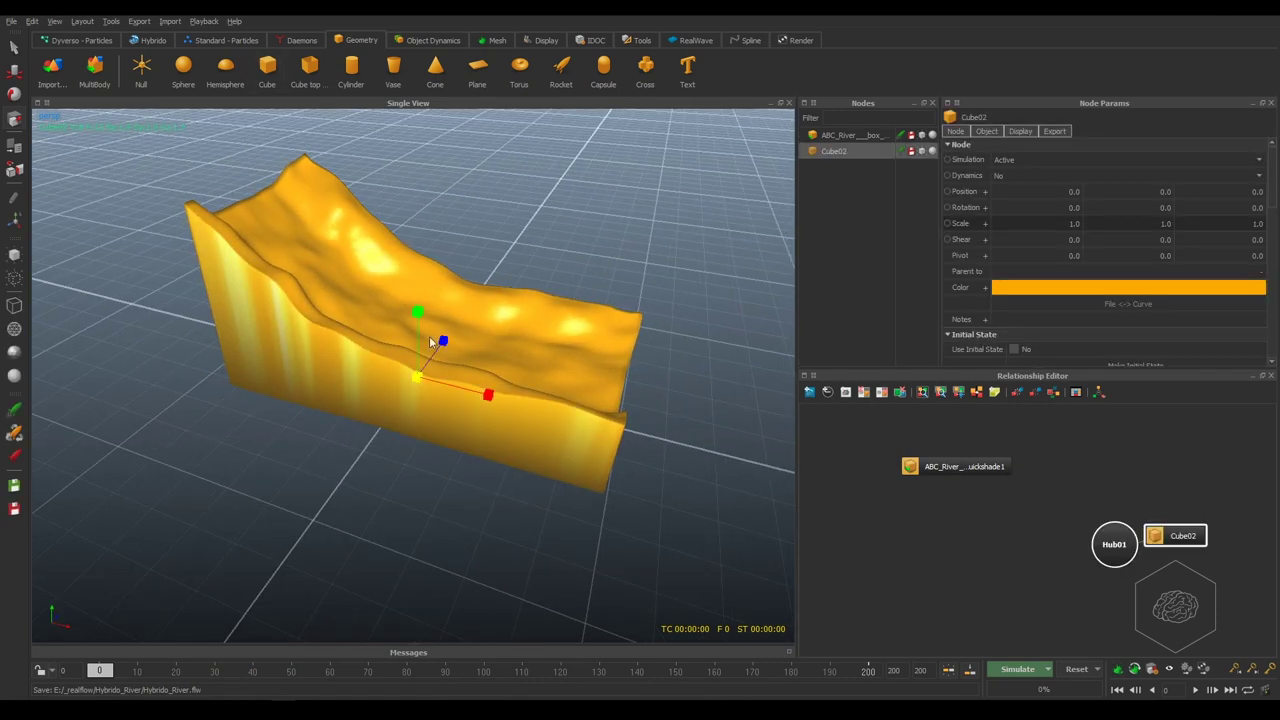
pyautogui.press('e')
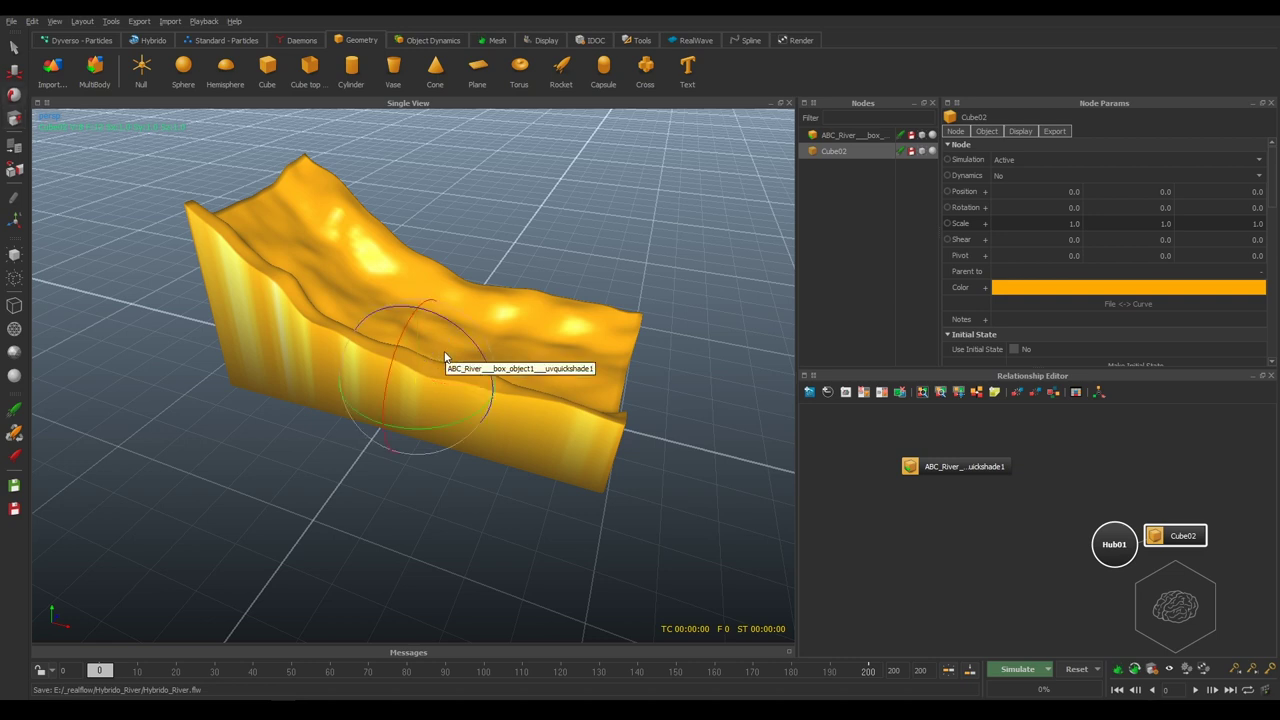
pyautogui.press('w')
pyautogui.moveTo(443, 343)
pyautogui.mouseDown()
pyautogui.moveTo(391, 423)
pyautogui.moveTo(391, 409)
pyautogui.moveTo(398, 424)
pyautogui.mouseUp()
pyautogui.press('r')
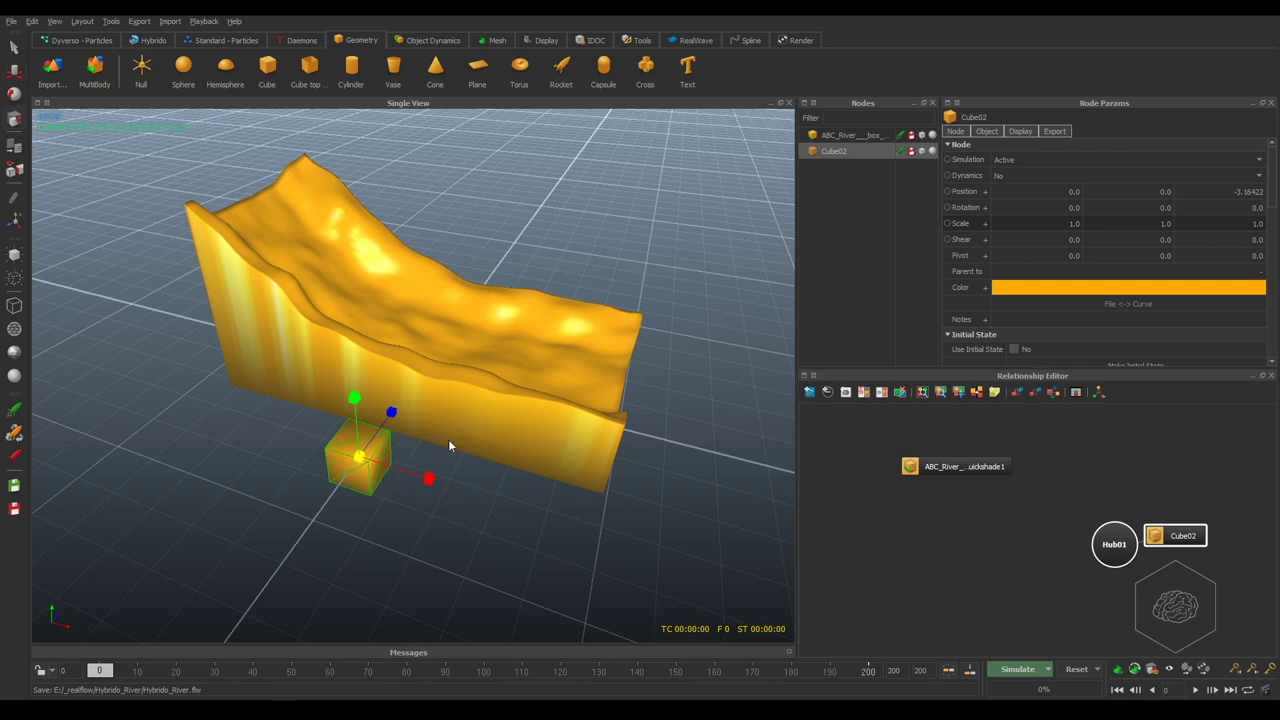
pyautogui.moveTo(428, 480)
pyautogui.mouseDown()
pyautogui.moveTo(829, 526)
pyautogui.moveTo(437, 540)
pyautogui.moveTo(450, 534)
pyautogui.moveTo(292, 430)
pyautogui.mouseUp()
pyautogui.moveTo(378, 446)
pyautogui.keyDown('alt'); pyautogui.mouseDown()
pyautogui.moveTo(335, 458)
pyautogui.moveTo(331, 491)
pyautogui.mouseUp(); pyautogui.keyUp('alt')
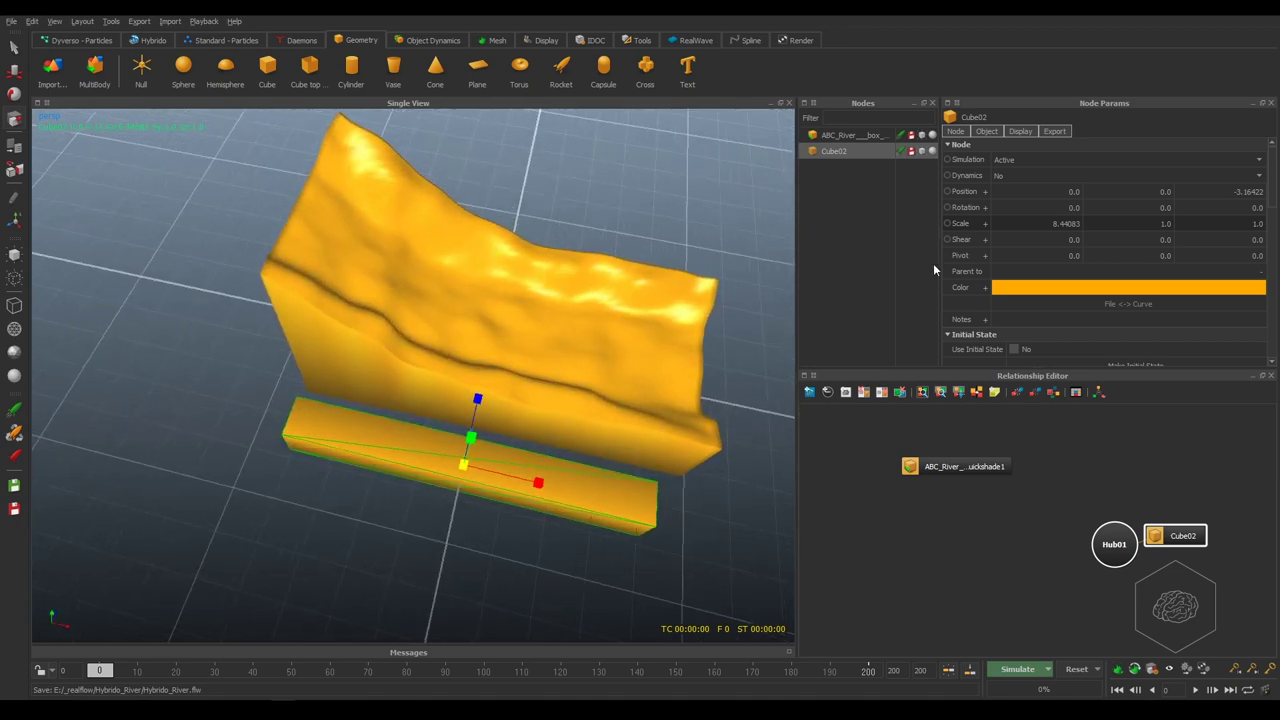
pyautogui.doubleClick(1068, 224)
pyautogui.write('10')
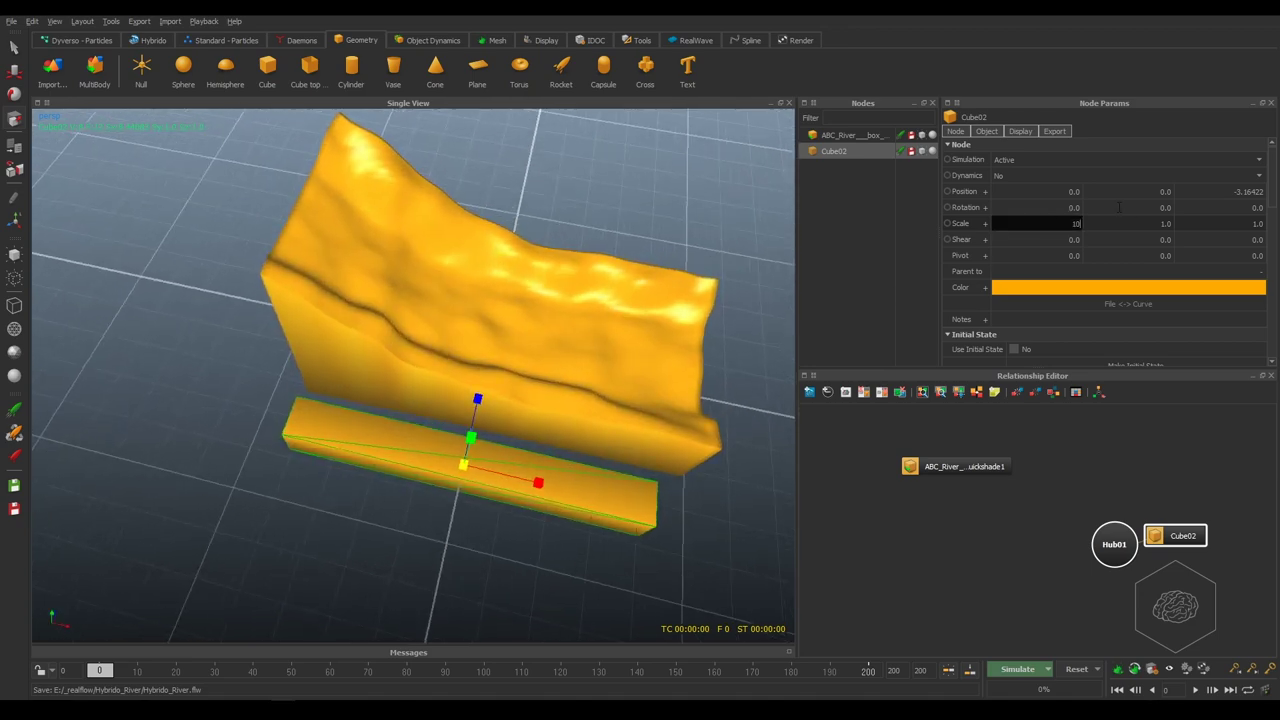
pyautogui.press('Return')
# Select Cube02 and slide it along its Z axis beside the river mesh
pyautogui.press('w')
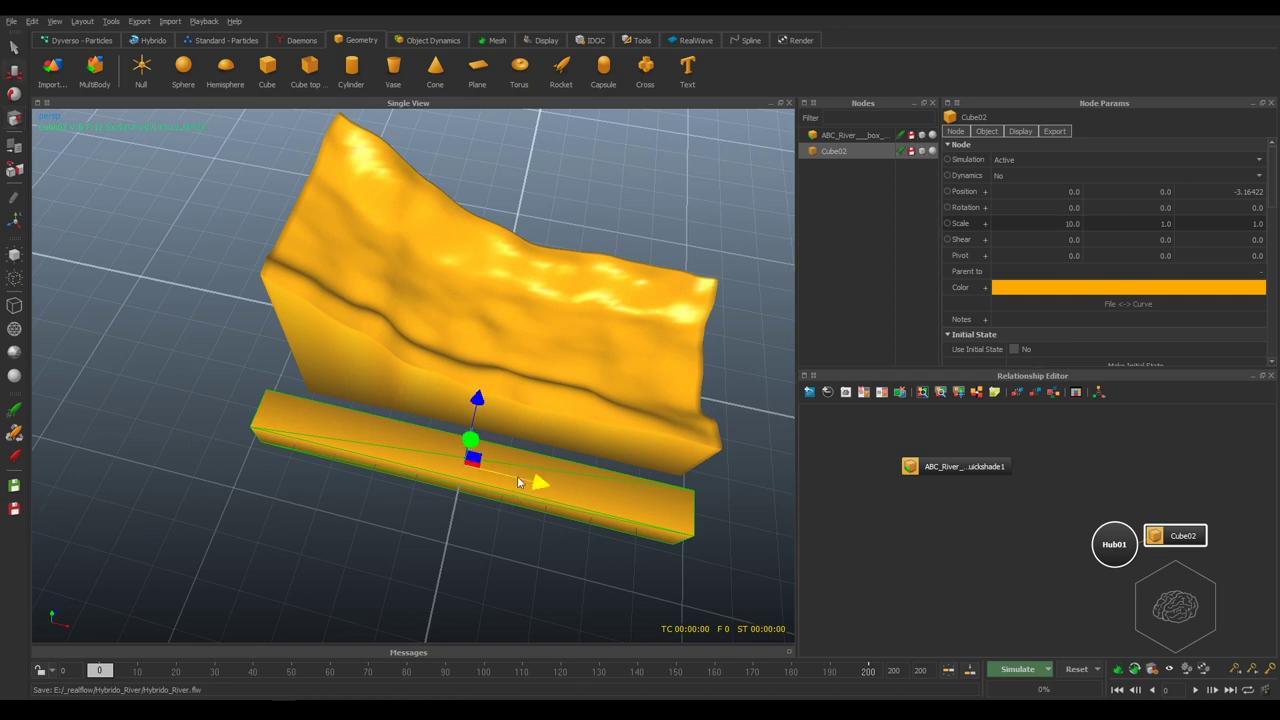
pyautogui.moveTo(520, 485); pyautogui.dragTo(540, 484)
pyautogui.moveTo(592, 437)
pyautogui.keyDown('alt'); pyautogui.mouseDown()
pyautogui.moveTo(445, 373)
pyautogui.moveTo(466, 351)
pyautogui.mouseUp(); pyautogui.keyUp('alt')
pyautogui.click(435, 370)
pyautogui.click(357, 438)
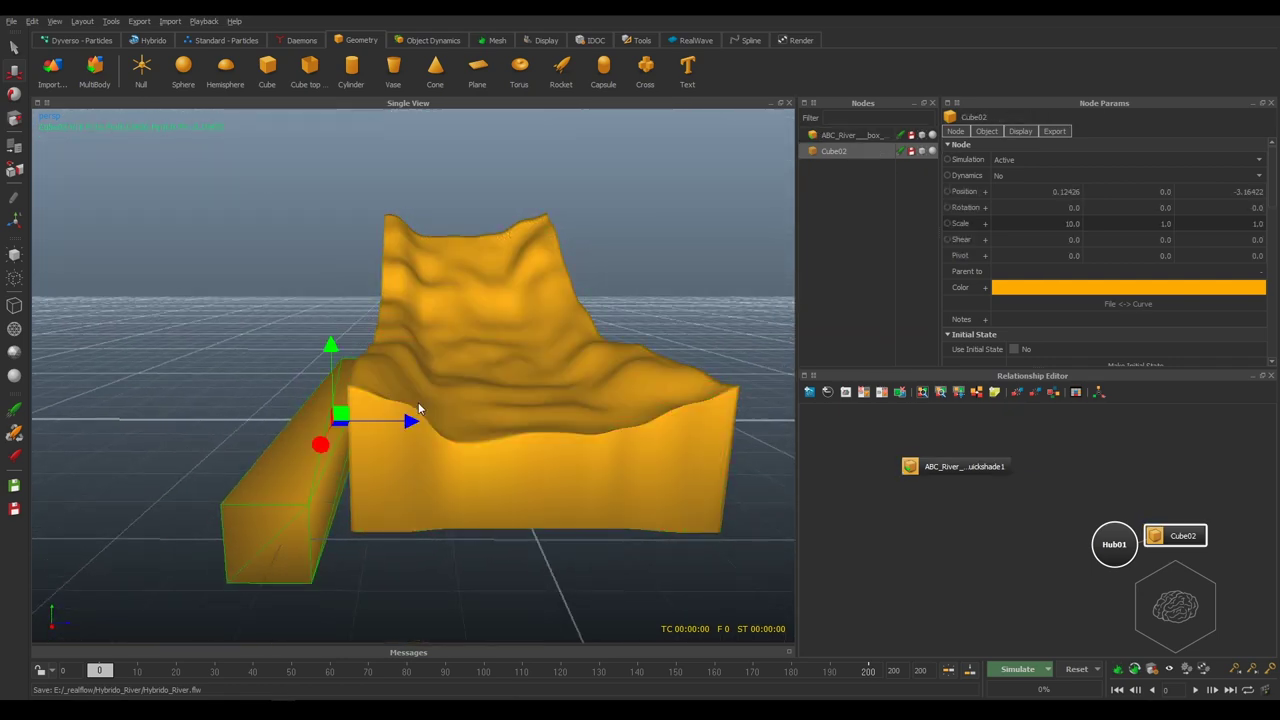
pyautogui.moveTo(395, 421)
pyautogui.mouseDown()
pyautogui.moveTo(466, 420)
pyautogui.moveTo(200, 497)
pyautogui.moveTo(354, 497)
pyautogui.moveTo(337, 515)
pyautogui.moveTo(323, 500)
pyautogui.moveTo(186, 486)
pyautogui.moveTo(207, 510)
pyautogui.mouseUp()
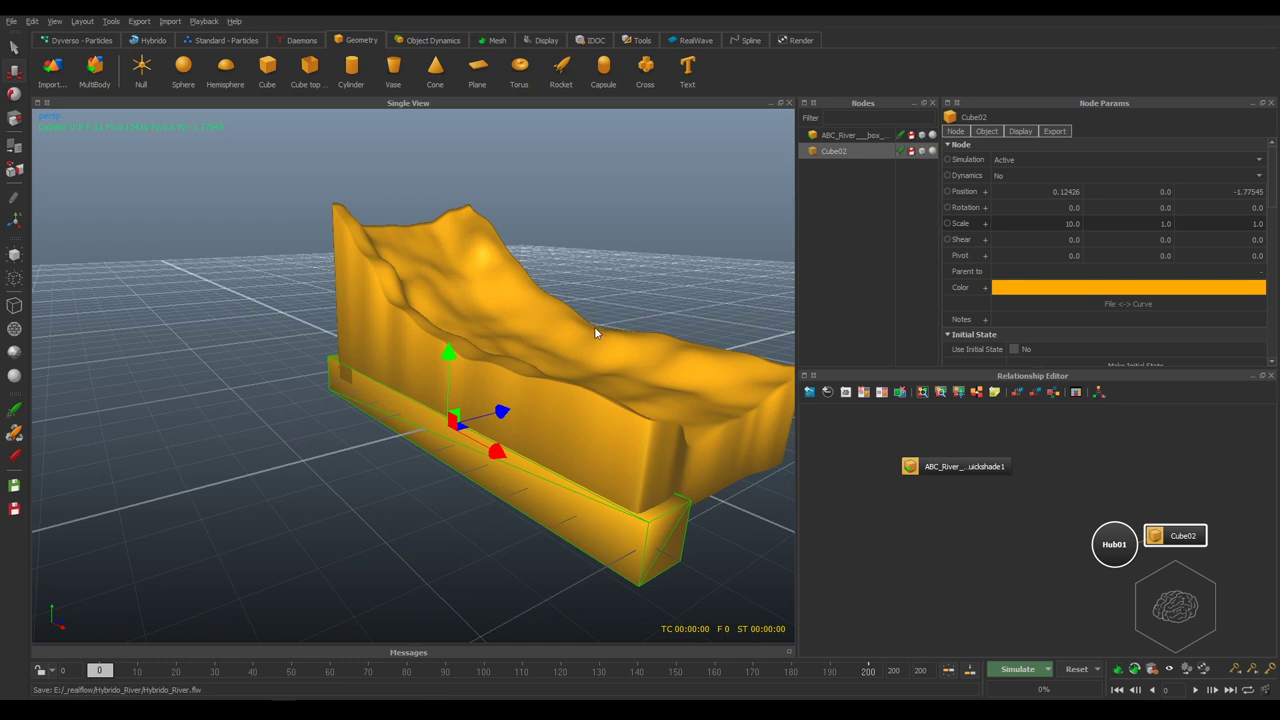
pyautogui.keyDown('alt'); pyautogui.moveTo(594, 326); pyautogui.dragTo(451, 368); pyautogui.keyUp('alt')
# Delete Cube02, orbit above the river mesh, and bring up the Daemons shelf
pyautogui.press('Delete')
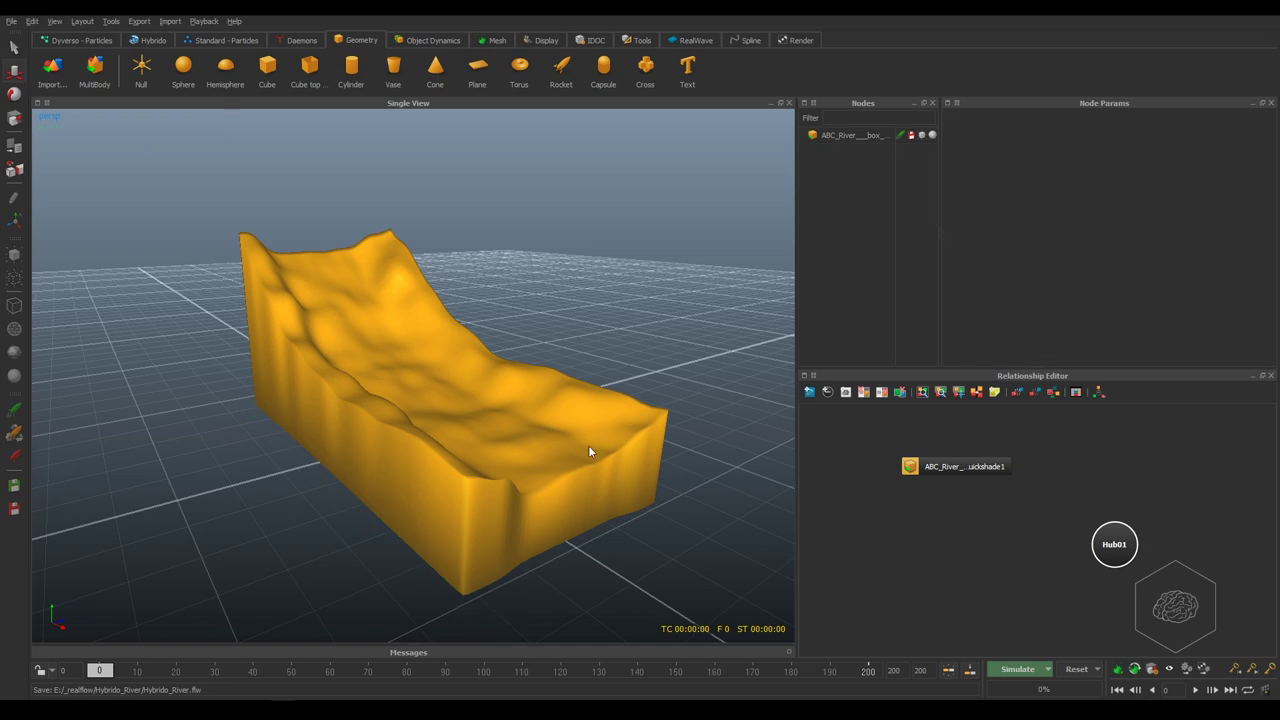
pyautogui.keyDown('alt'); pyautogui.moveTo(324, 275); pyautogui.dragTo(324, 278); pyautogui.keyUp('alt')
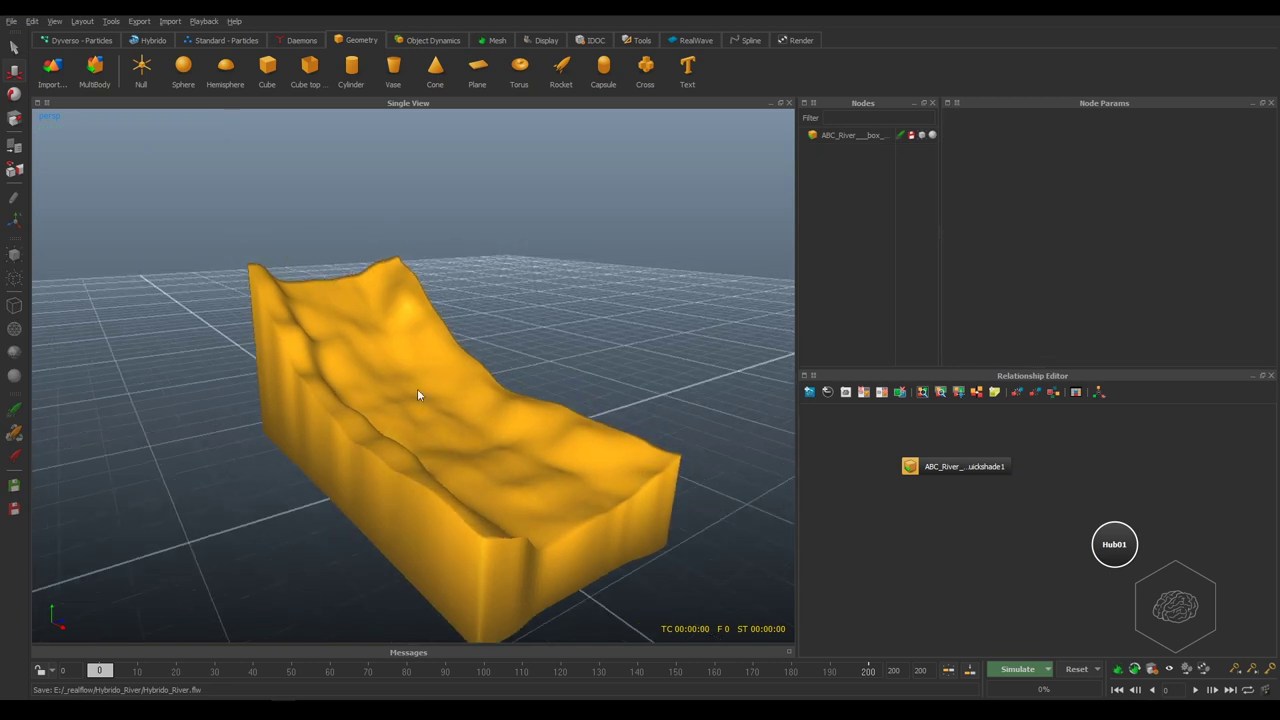
pyautogui.keyDown('alt'); pyautogui.moveTo(326, 226); pyautogui.dragTo(335, 265); pyautogui.keyUp('alt')
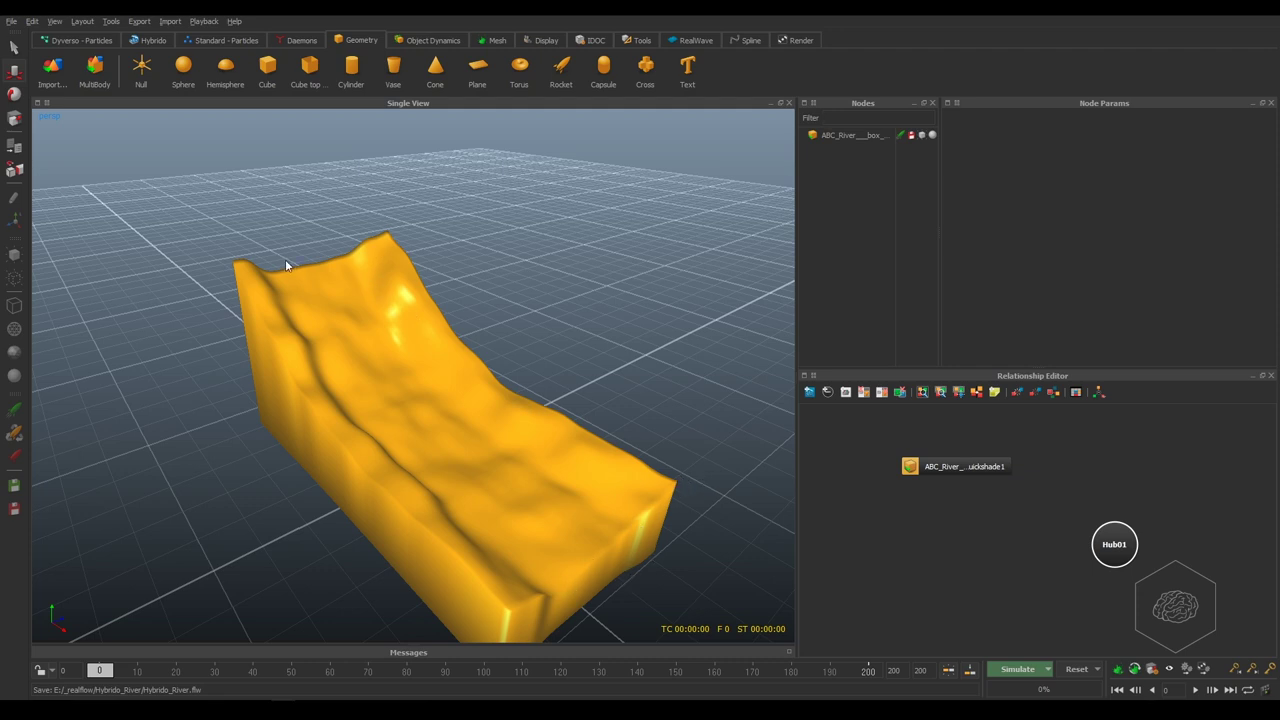
pyautogui.click(314, 45)
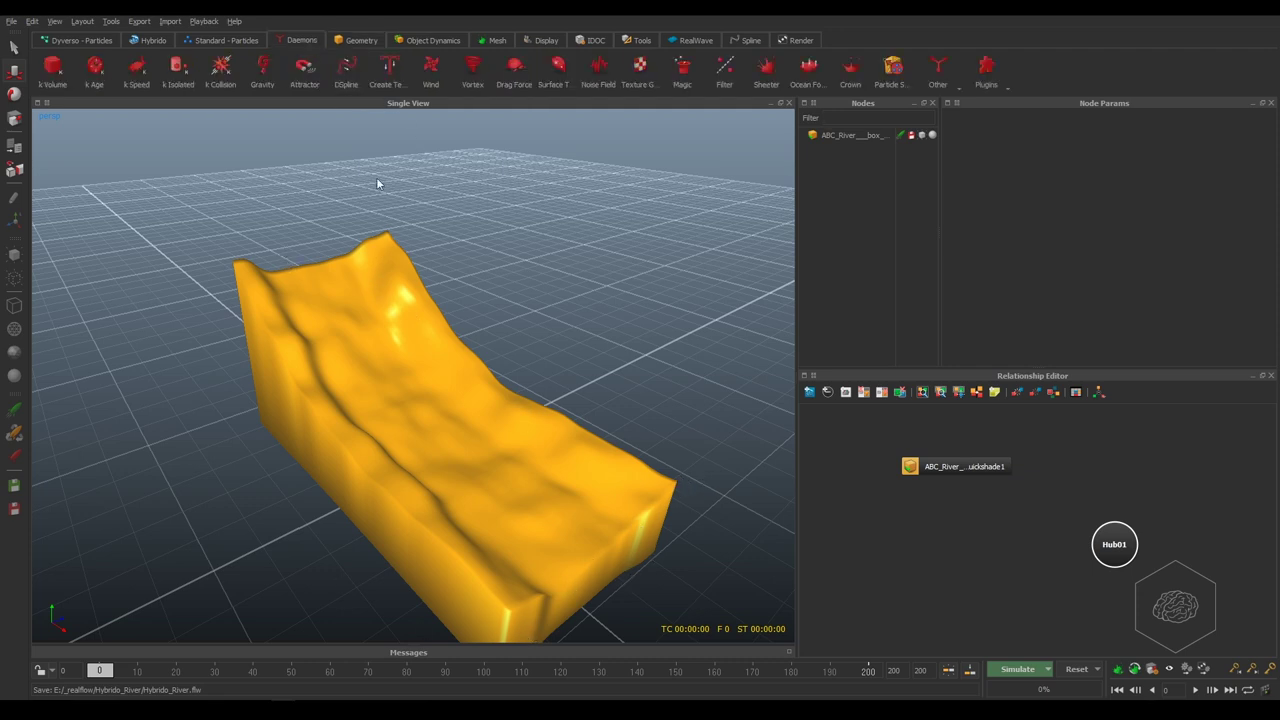
# Create k_Volume01 and use Fit to object to fit it to ABC_River
pyautogui.click(52, 66)
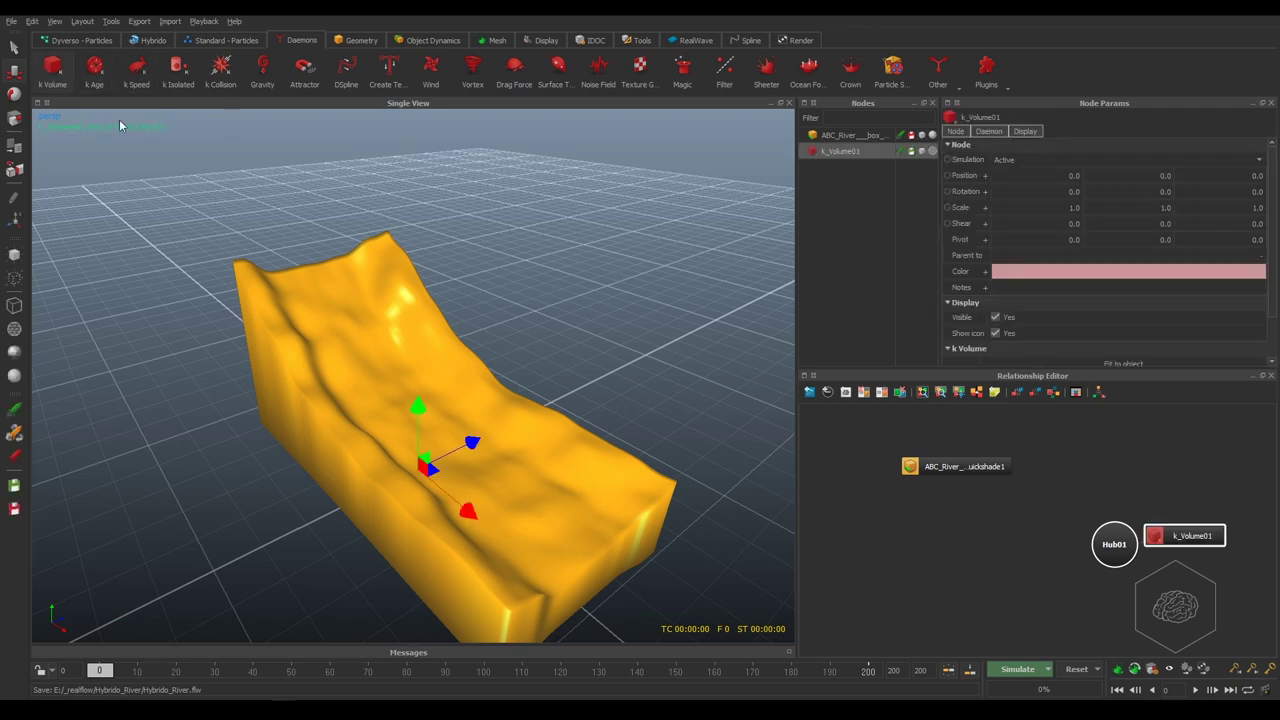
pyautogui.moveTo(1144, 534); pyautogui.dragTo(915, 572)
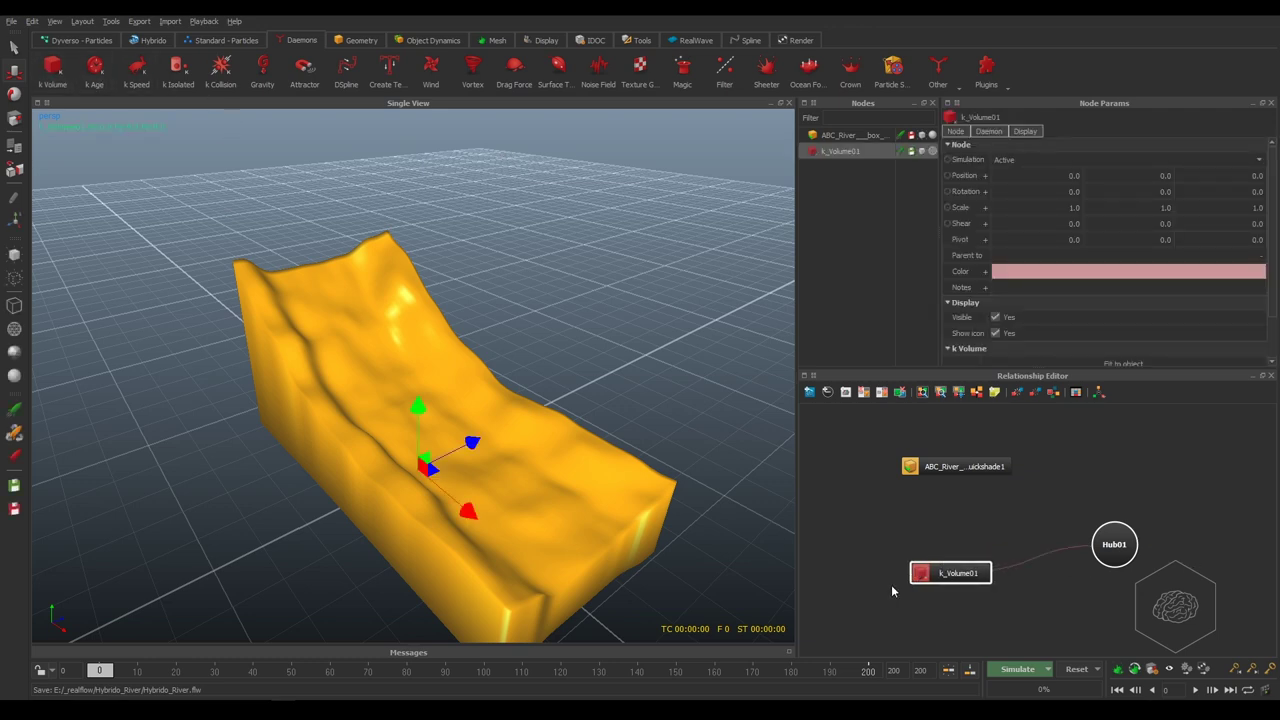
pyautogui.click(988, 131)
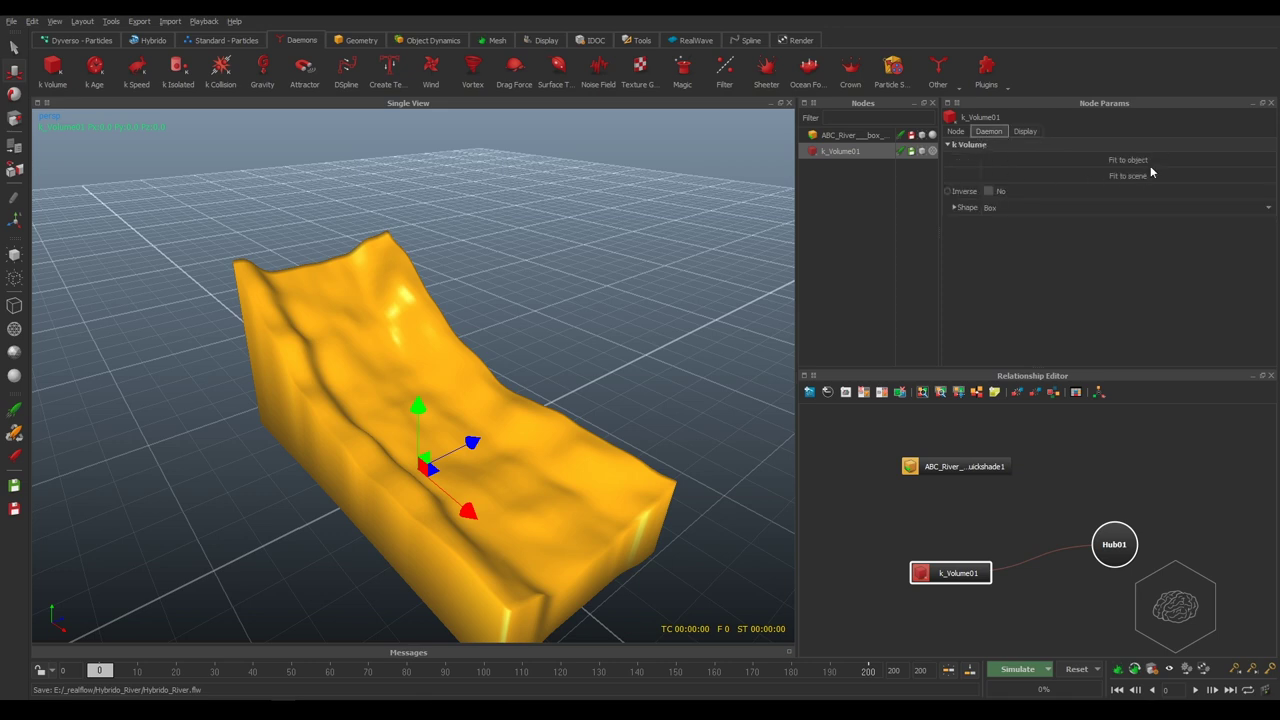
pyautogui.click(1151, 160)
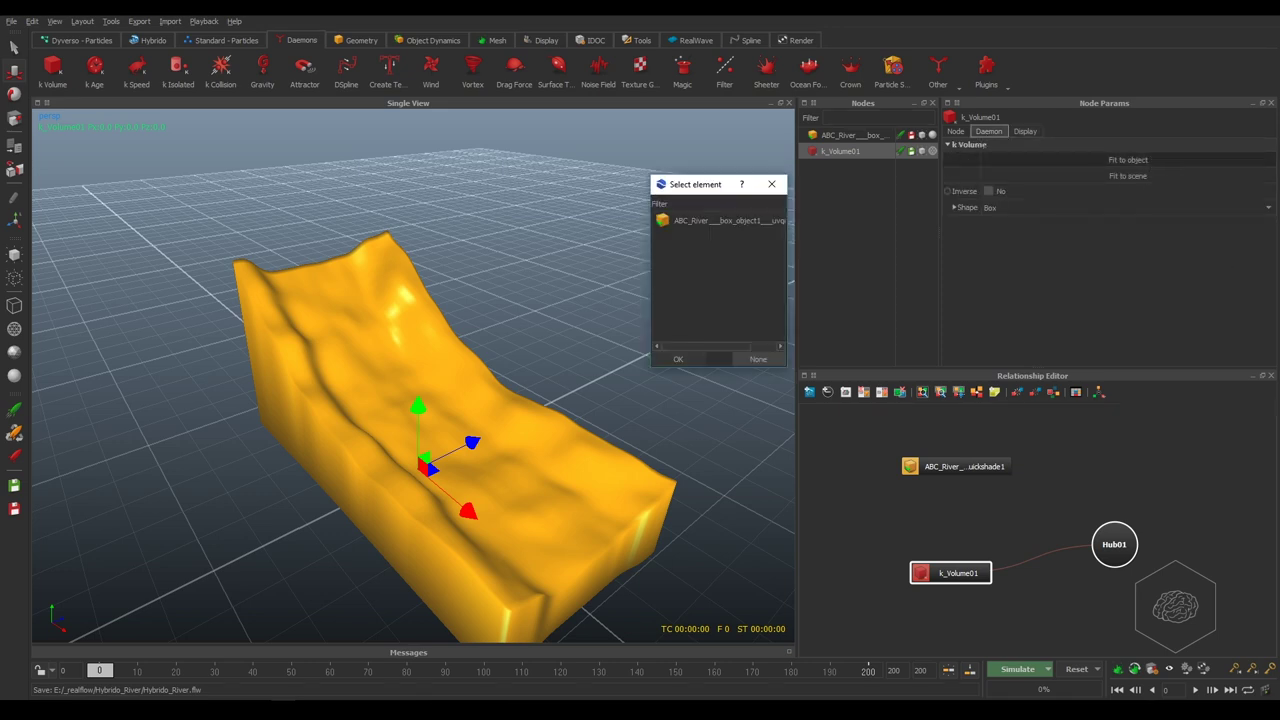
pyautogui.click(716, 220)
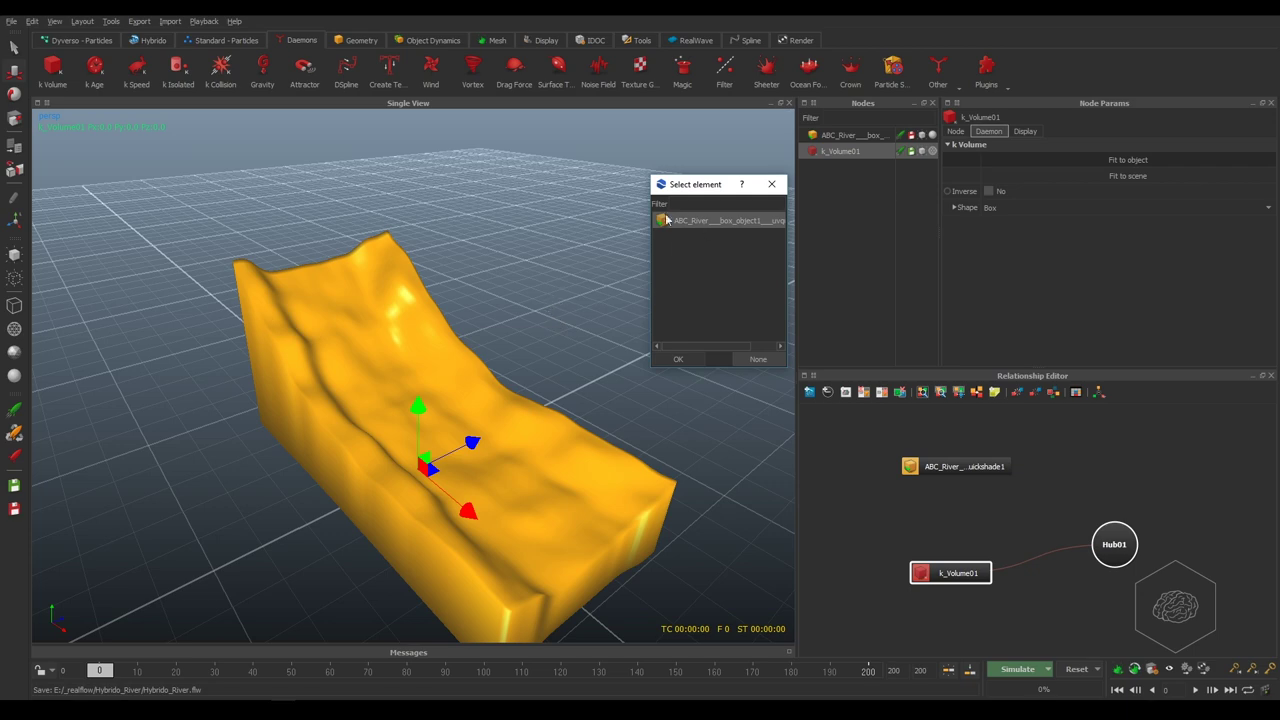
pyautogui.click(677, 359)
# Drag the k_Volume01 box up along Y so it sits above the river terrain
pyautogui.moveTo(467, 371)
pyautogui.keyDown('alt'); pyautogui.mouseDown()
pyautogui.moveTo(528, 444)
pyautogui.moveTo(600, 421)
pyautogui.moveTo(547, 423)
pyautogui.mouseUp(); pyautogui.keyUp('alt')
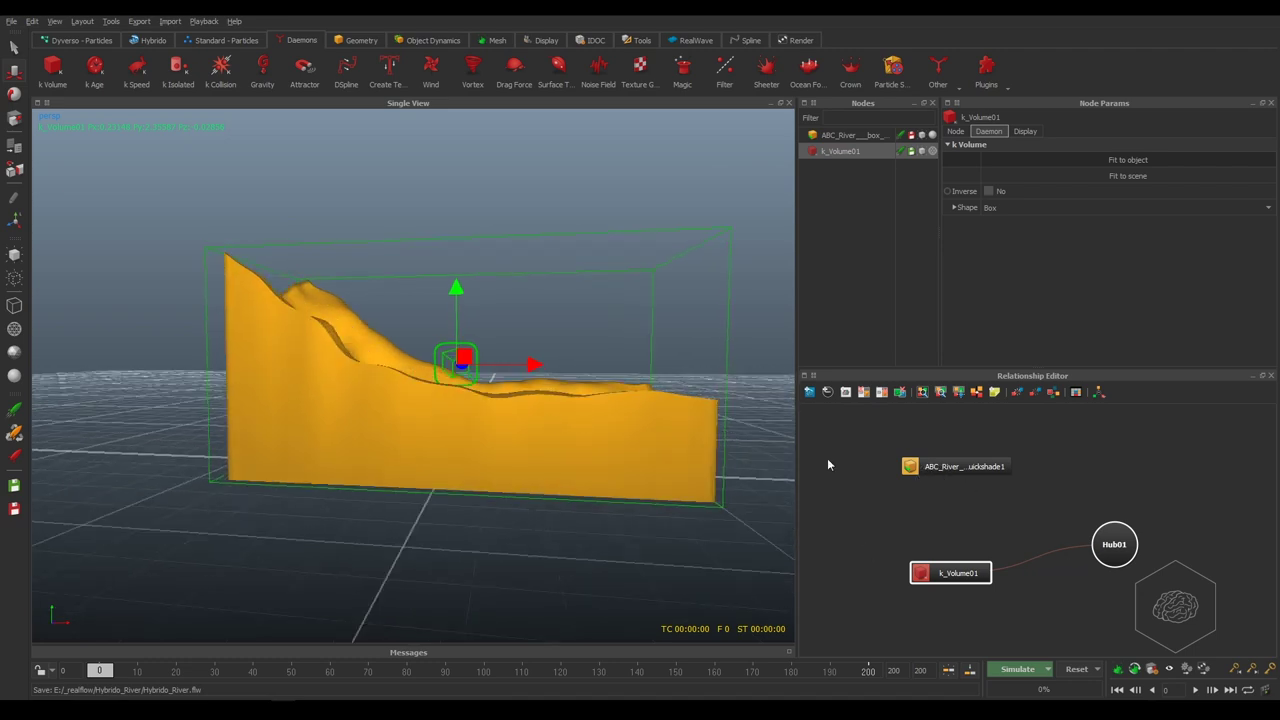
pyautogui.scroll(2, 429, 487)
pyautogui.scroll(3, 429, 487)
pyautogui.scroll(2, 429, 487)
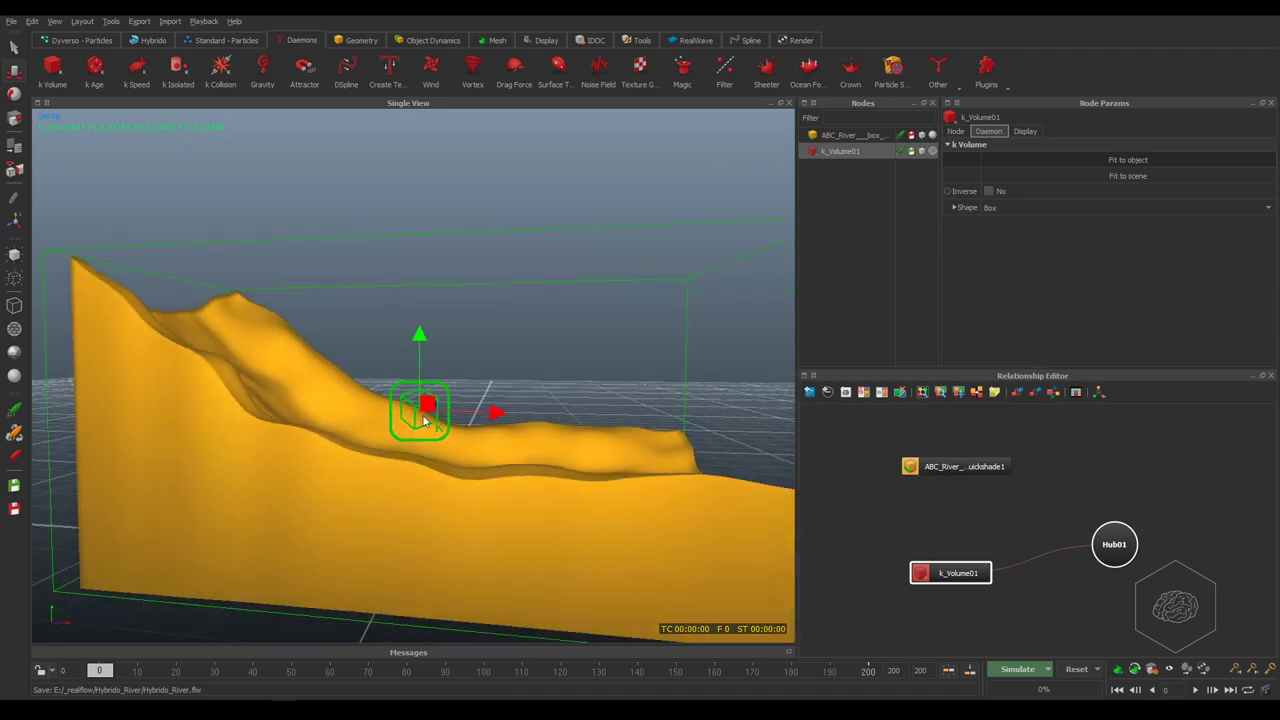
pyautogui.keyDown('alt'); pyautogui.moveTo(411, 376); pyautogui.dragTo(467, 396); pyautogui.keyUp('alt')
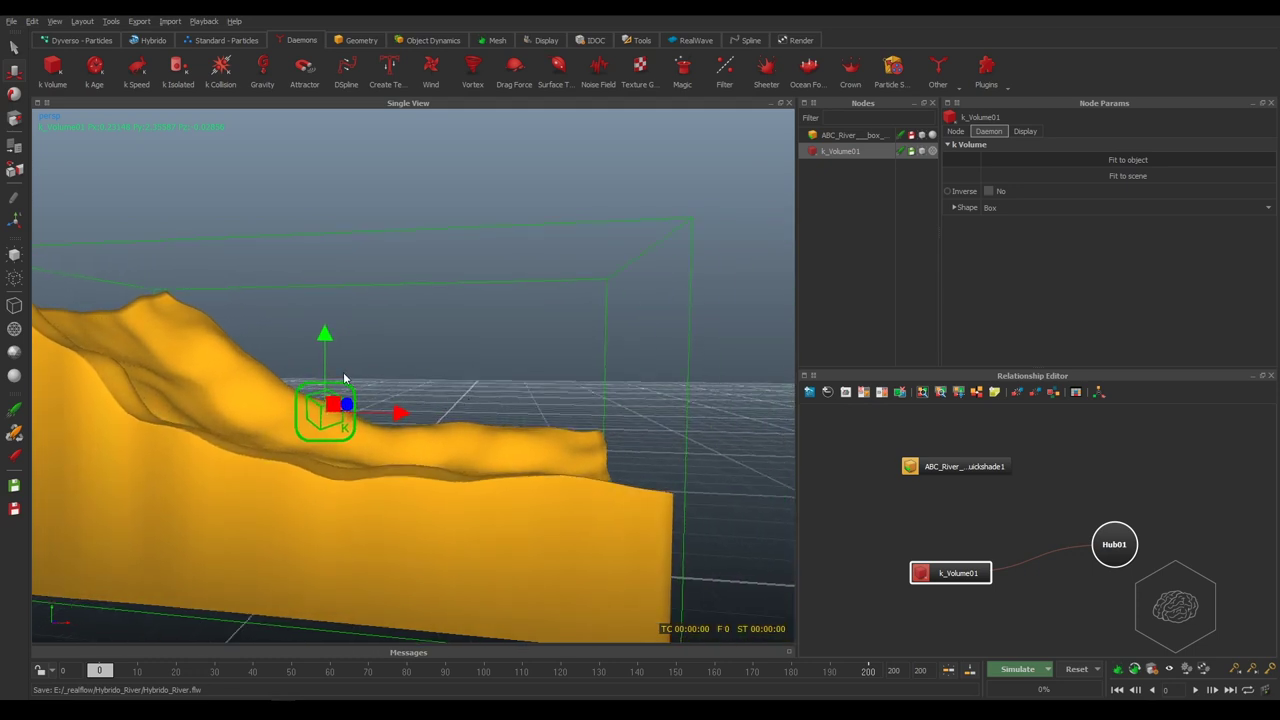
pyautogui.moveTo(324, 372); pyautogui.dragTo(324, 308)
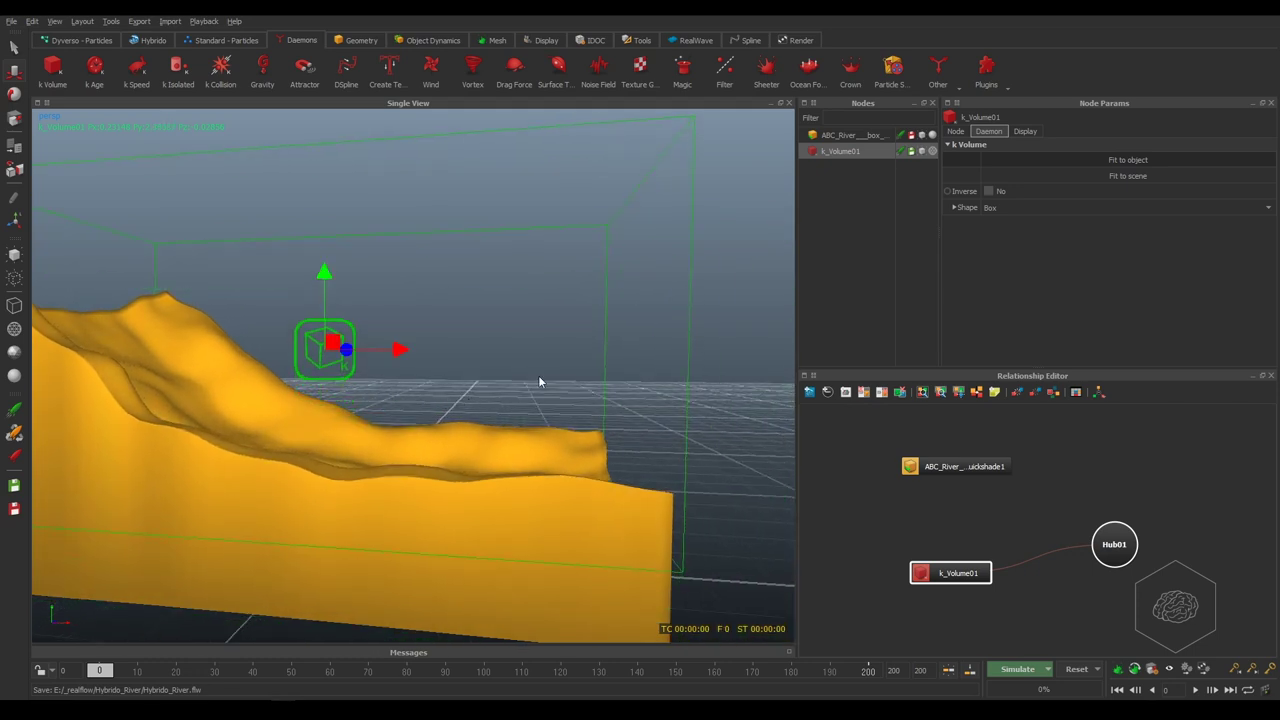
# Inspect the river block and raised box from several angles, ending in the top orthographic view
pyautogui.moveTo(538, 375)
pyautogui.keyDown('alt'); pyautogui.mouseDown()
pyautogui.moveTo(448, 378)
pyautogui.moveTo(400, 632)
pyautogui.moveTo(584, 506)
pyautogui.moveTo(623, 537)
pyautogui.moveTo(425, 540)
pyautogui.mouseUp(); pyautogui.keyUp('alt')
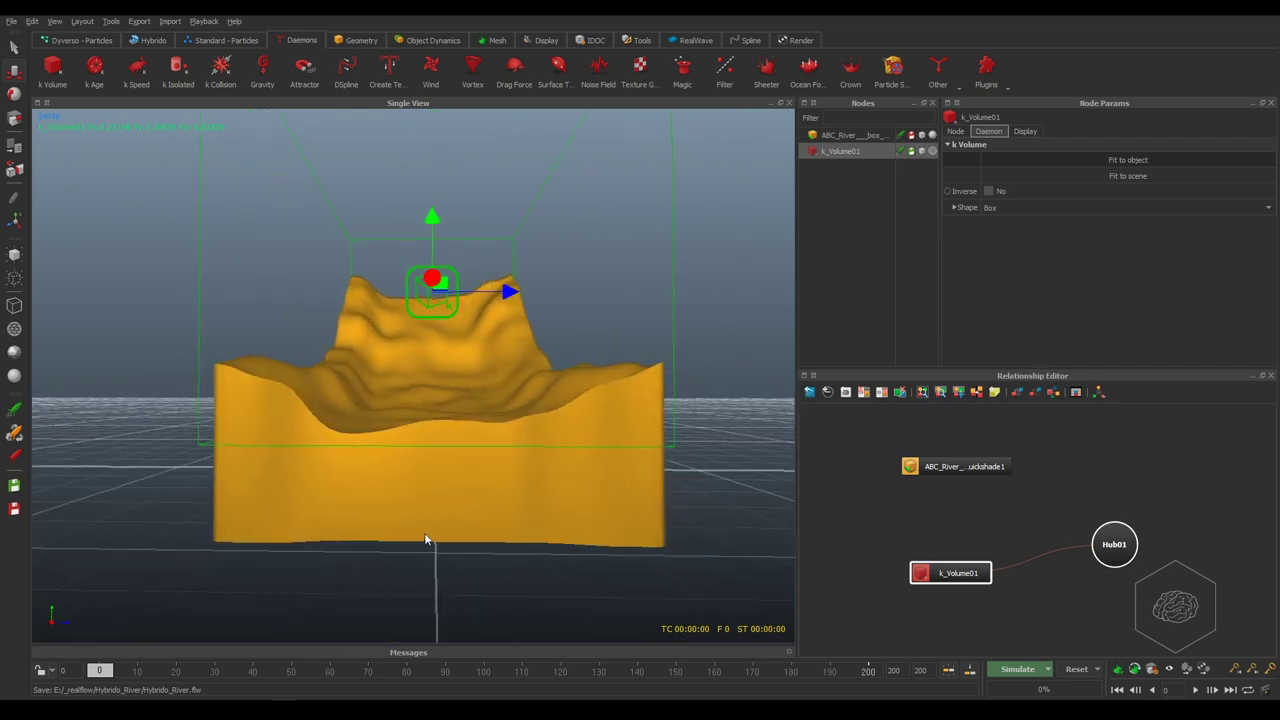
pyautogui.moveTo(252, 505)
pyautogui.keyDown('alt'); pyautogui.mouseDown()
pyautogui.moveTo(420, 534)
pyautogui.moveTo(369, 551)
pyautogui.moveTo(357, 517)
pyautogui.moveTo(376, 512)
pyautogui.moveTo(408, 563)
pyautogui.mouseUp(); pyautogui.keyUp('alt')
pyautogui.moveTo(345, 531)
pyautogui.keyDown('alt'); pyautogui.mouseDown()
pyautogui.moveTo(434, 523)
pyautogui.moveTo(420, 593)
pyautogui.moveTo(337, 471)
pyautogui.moveTo(310, 383)
pyautogui.mouseUp(); pyautogui.keyUp('alt')
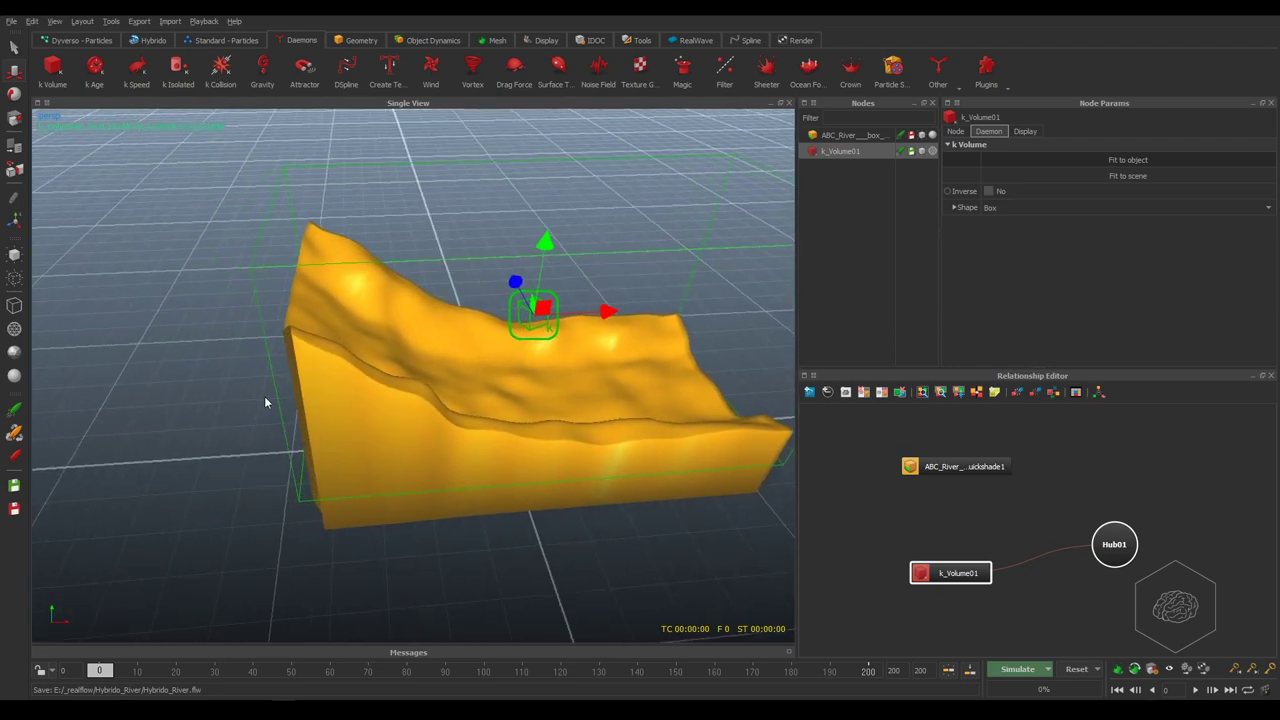
pyautogui.press('1')
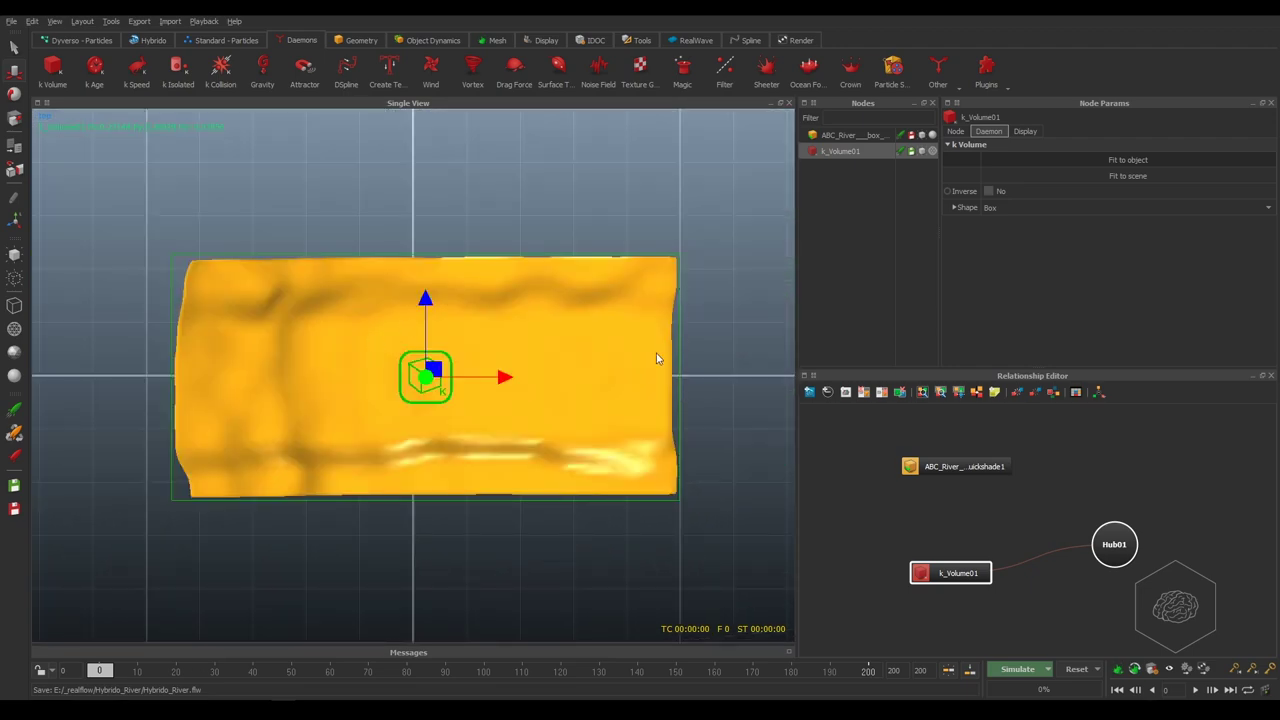
# Scale the k_Volume01 box down along X to the river's width and adjust its Y scale
pyautogui.press('r')
pyautogui.moveTo(503, 379); pyautogui.dragTo(500, 380)
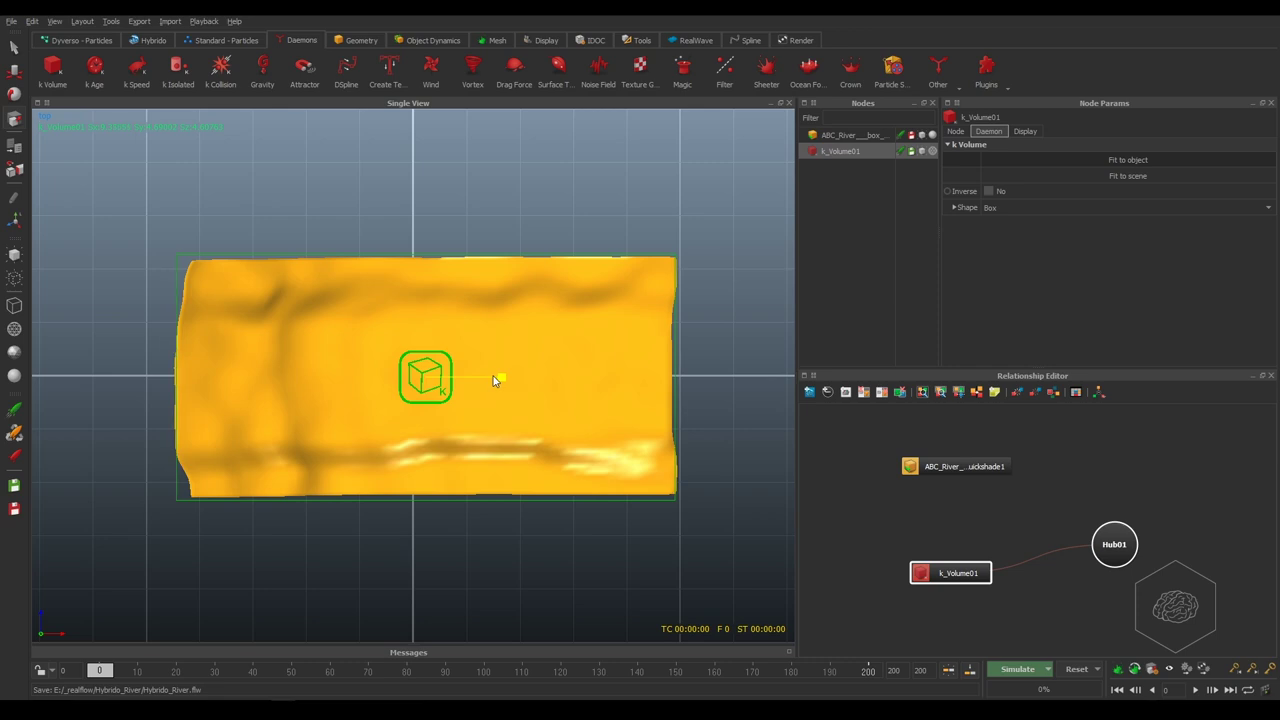
pyautogui.moveTo(495, 380); pyautogui.dragTo(481, 381)
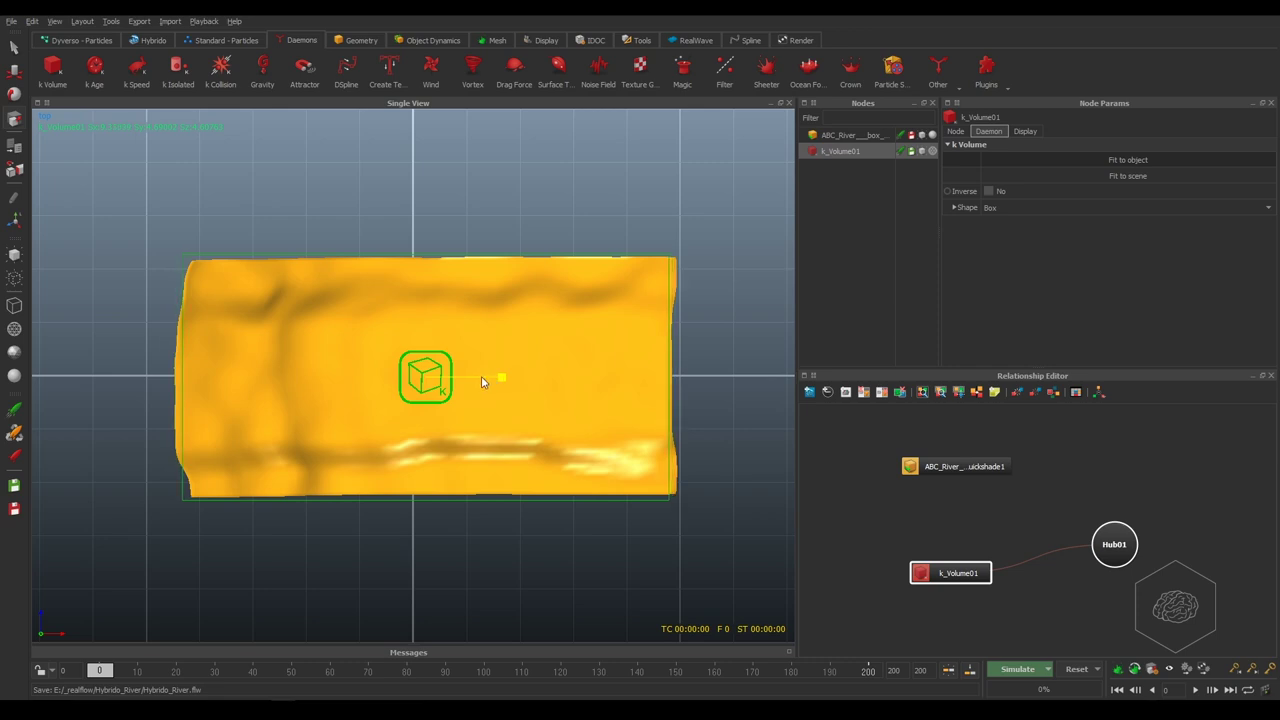
pyautogui.moveTo(481, 382); pyautogui.dragTo(466, 388)
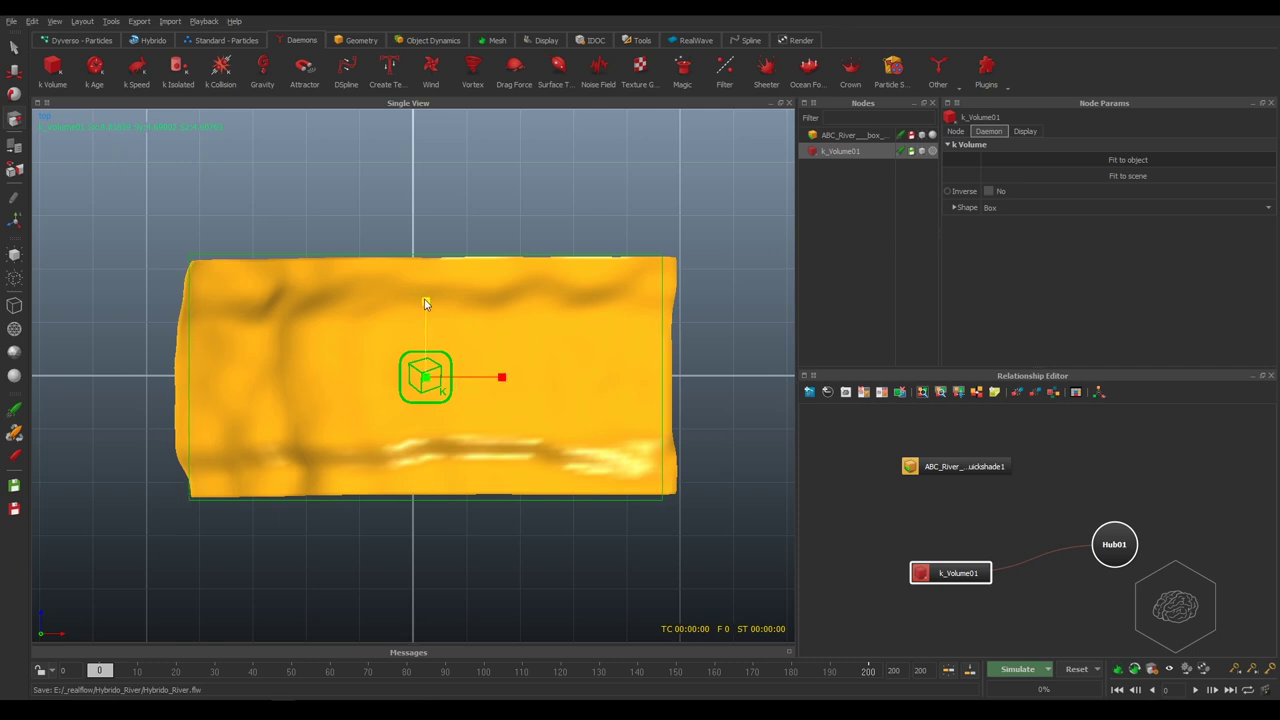
pyautogui.moveTo(424, 304); pyautogui.dragTo(428, 315)
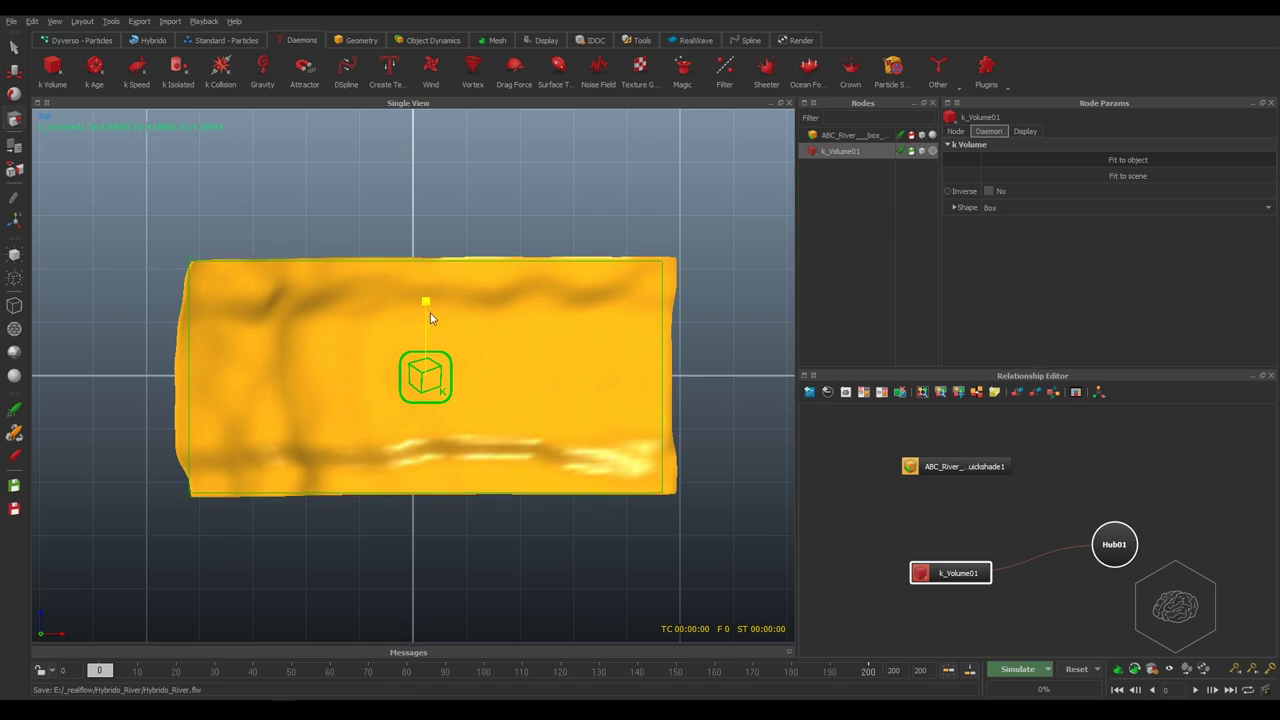
pyautogui.moveTo(428, 312); pyautogui.dragTo(430, 313)
# In the front view, nudge the volume box slightly along X
pyautogui.press('2')
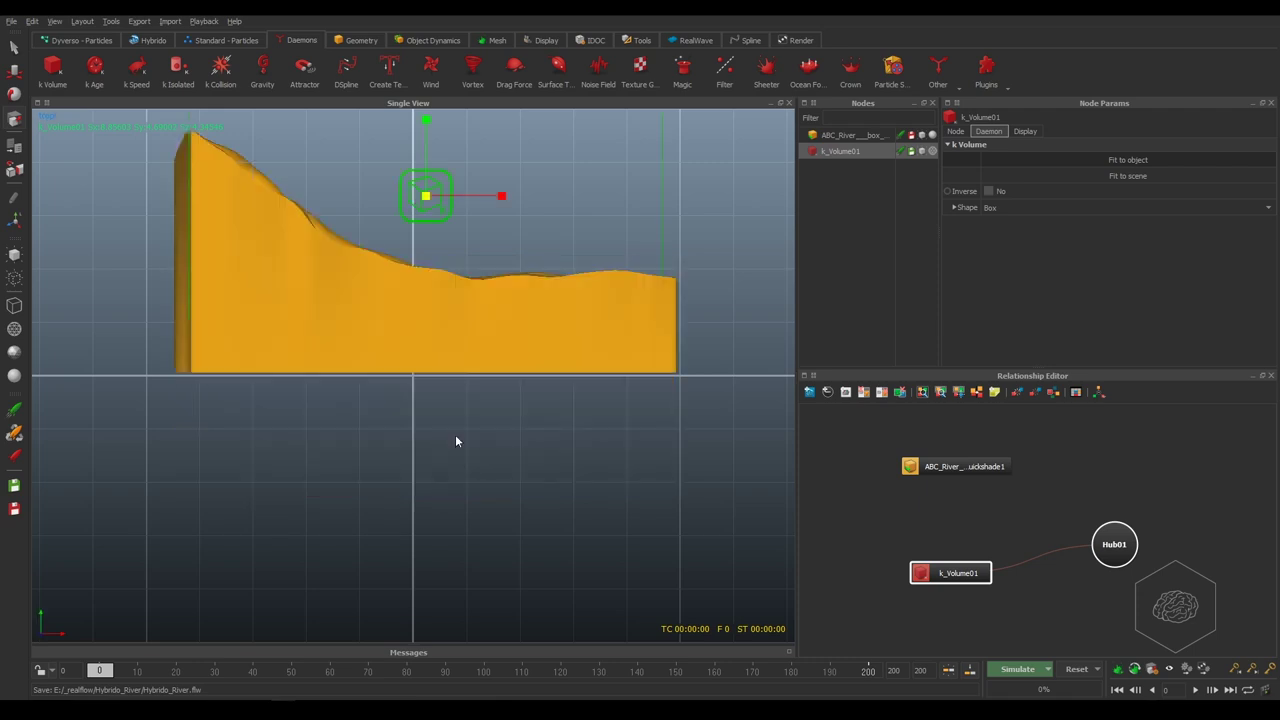
pyautogui.press('3')
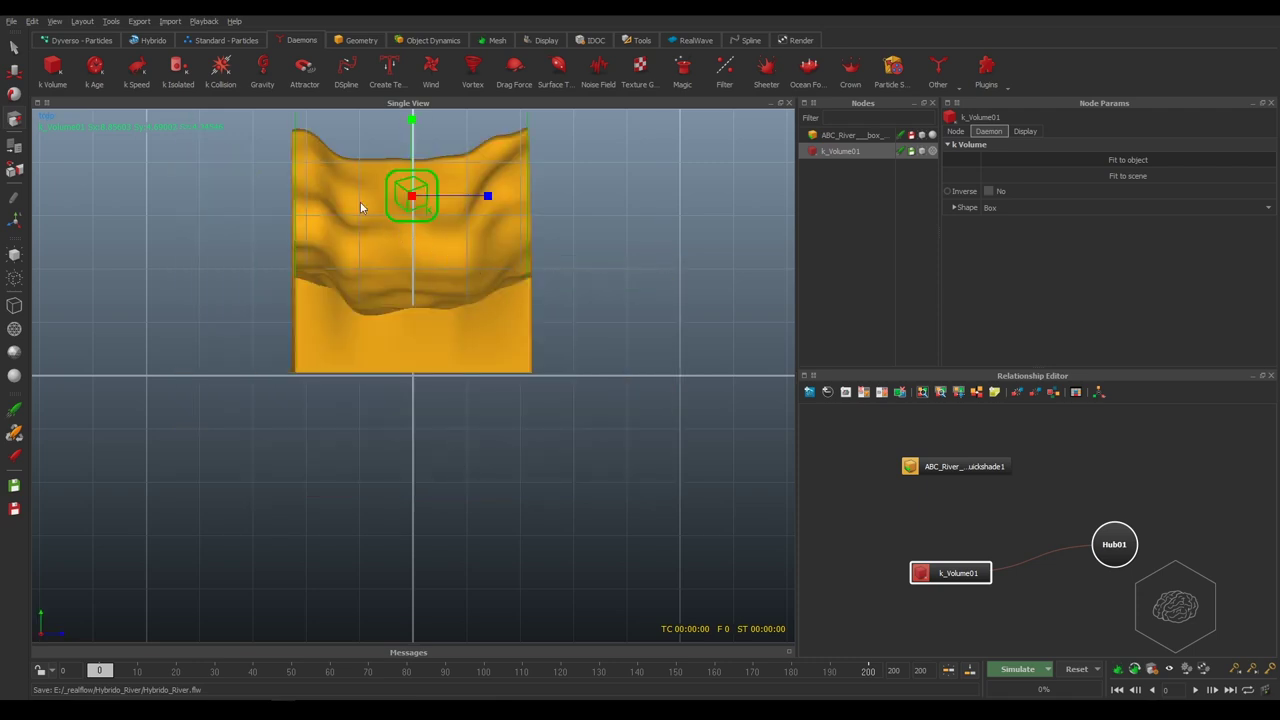
pyautogui.press('2')
pyautogui.moveTo(510, 222); pyautogui.dragTo(586, 307, button='middle')
pyautogui.scroll(5, 586, 307)
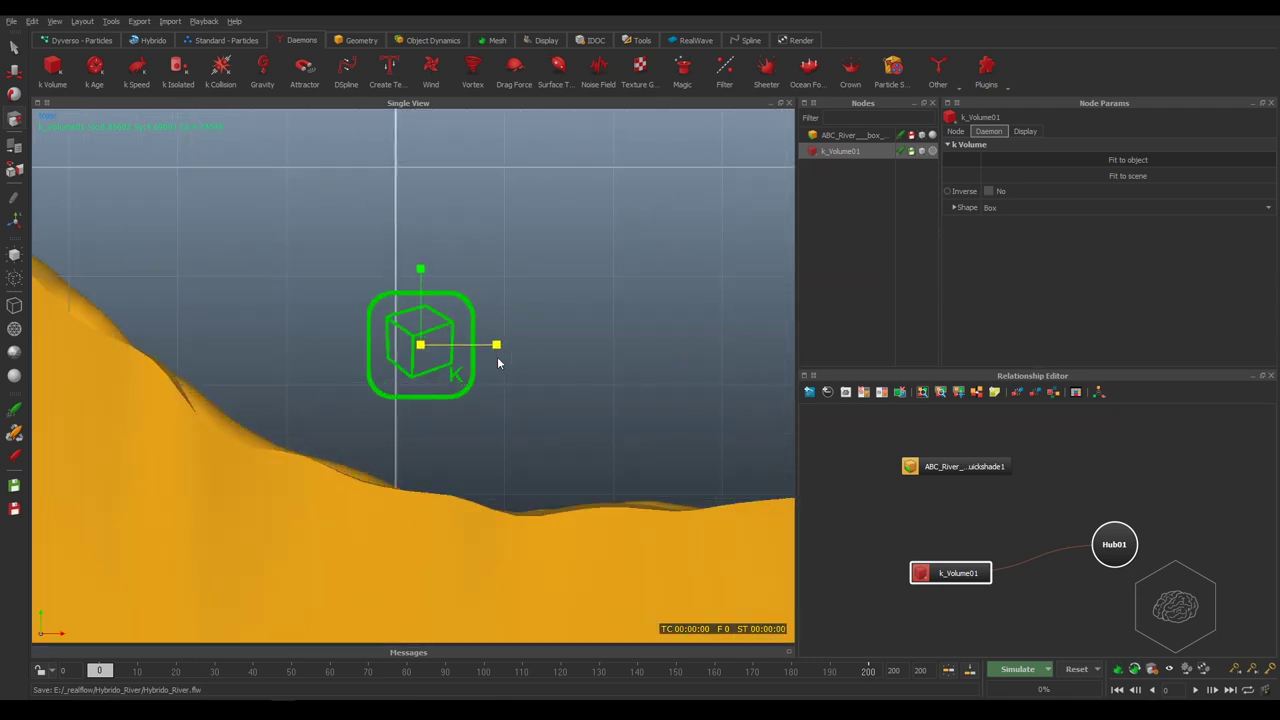
pyautogui.scroll(-3, 450, 330)
pyautogui.scroll(2, 389, 350)
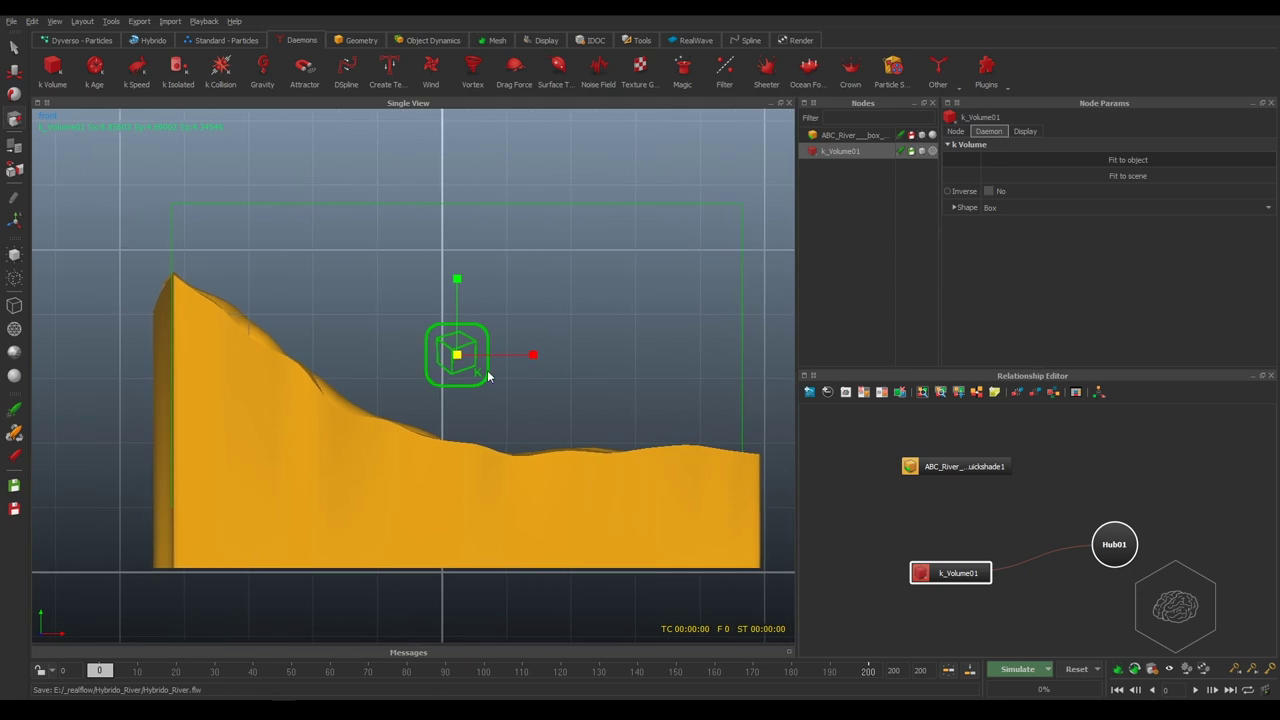
pyautogui.press('e')
pyautogui.press('w')
pyautogui.moveTo(508, 361); pyautogui.dragTo(514, 360)
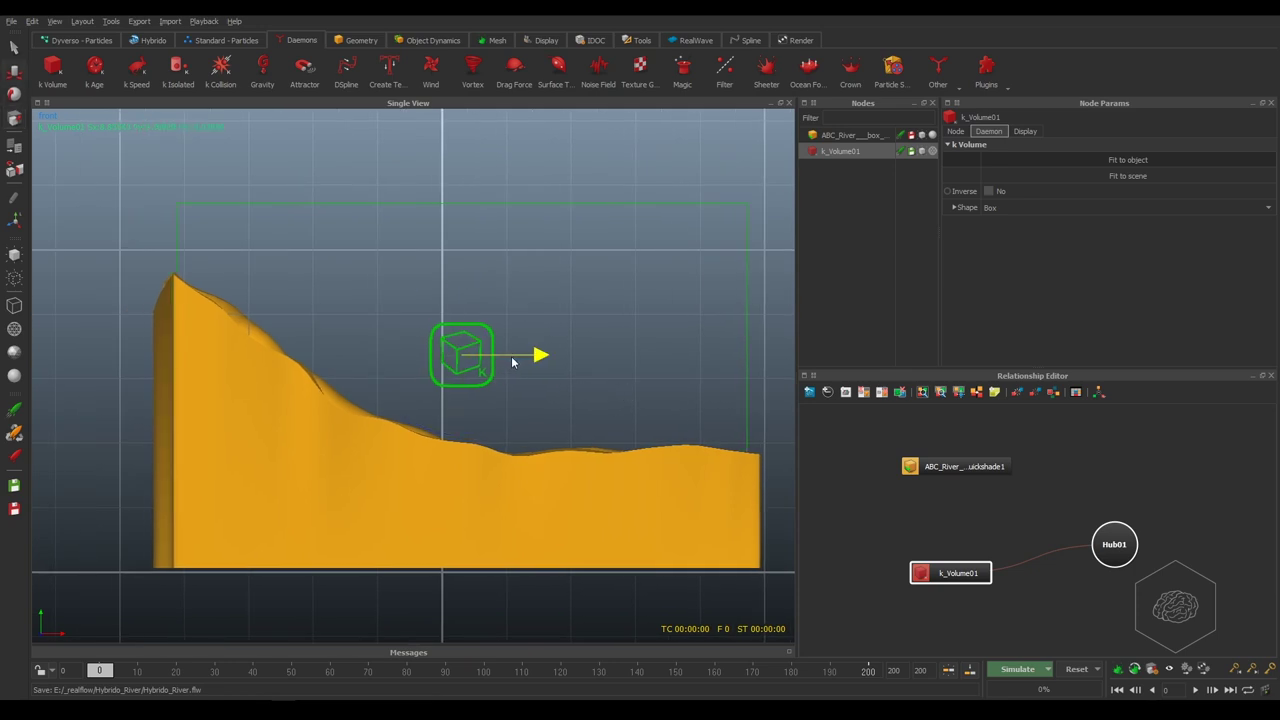